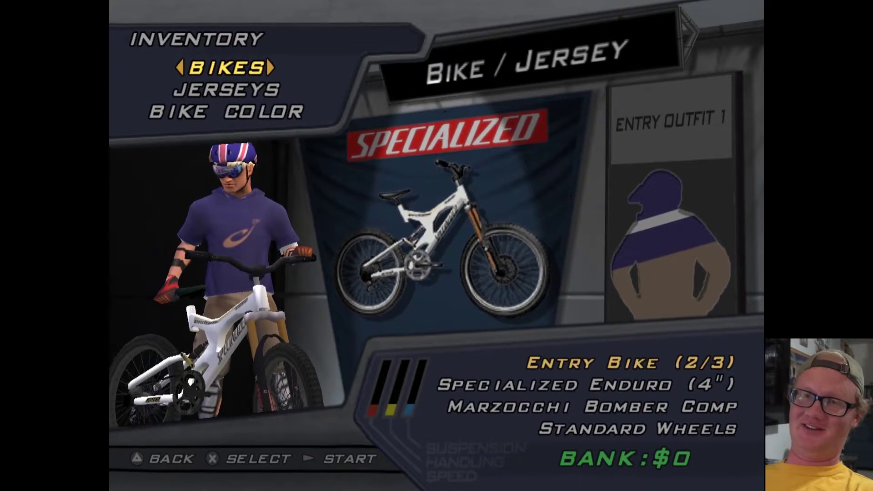
key("Right")
key("Left")
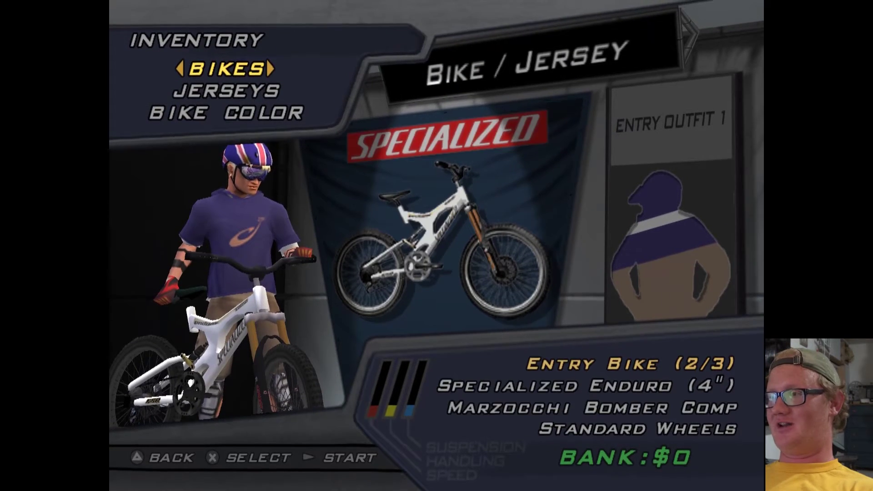
key("Right")
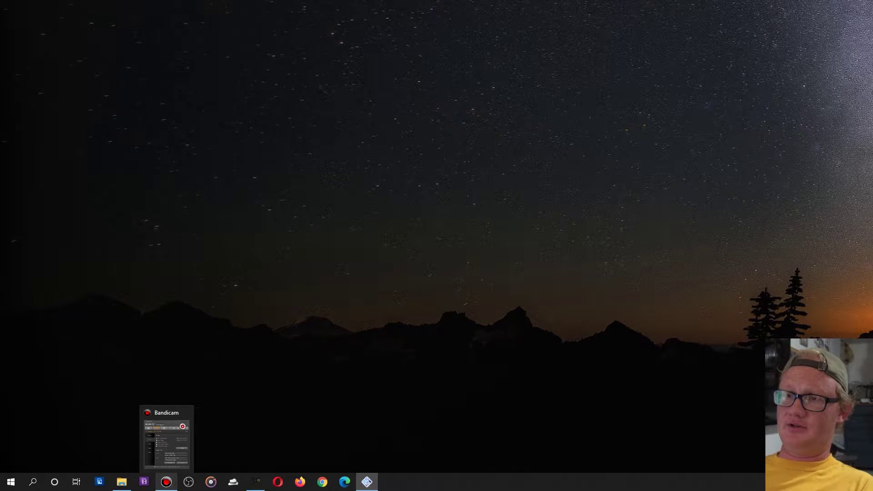
Set up a format of JUMP DRIVE (J:) with the FAT32 file system and the volume label PS2 Shit
left_click(121, 482)
right_click(607, 257)
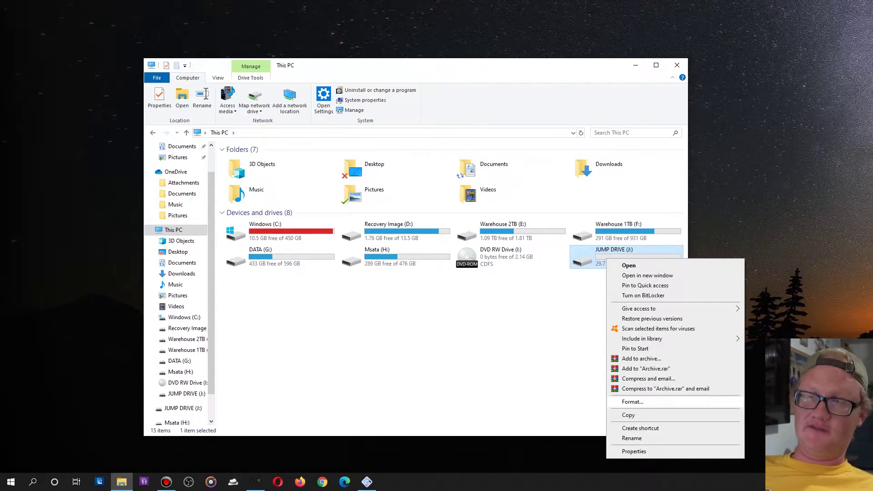
left_click(633, 401)
left_click(242, 245)
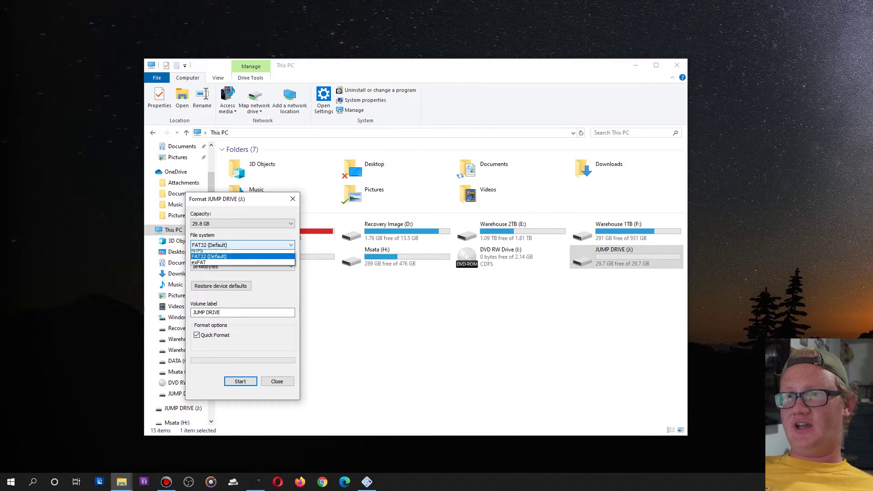
left_click(208, 258)
left_click_drag(227, 312, 192, 312)
type("PS2 Shit")
Run the quick format of the J: drive, accept the prompts, and close the format dialog and the file window
left_click(240, 381)
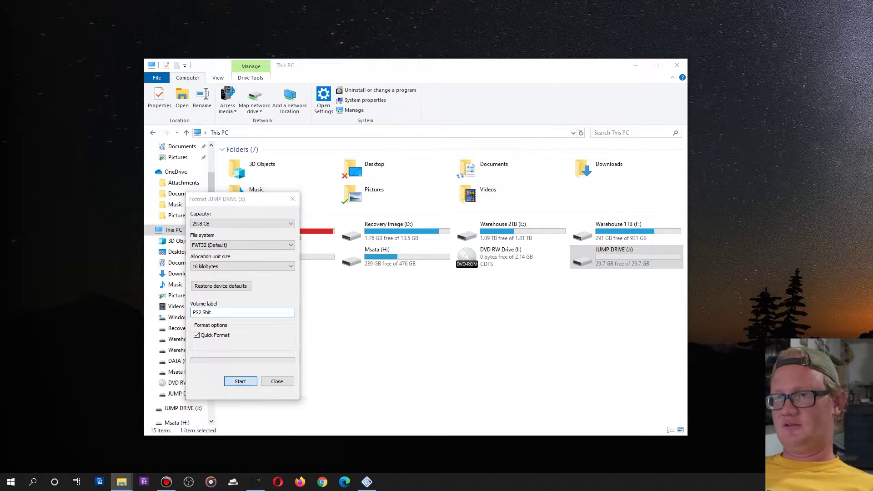
key("Return")
key("Return")
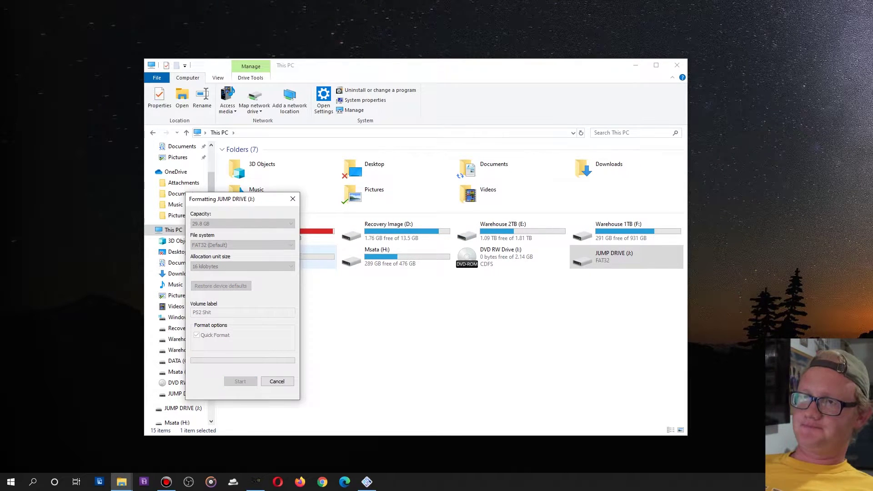
key("Return")
key("Escape")
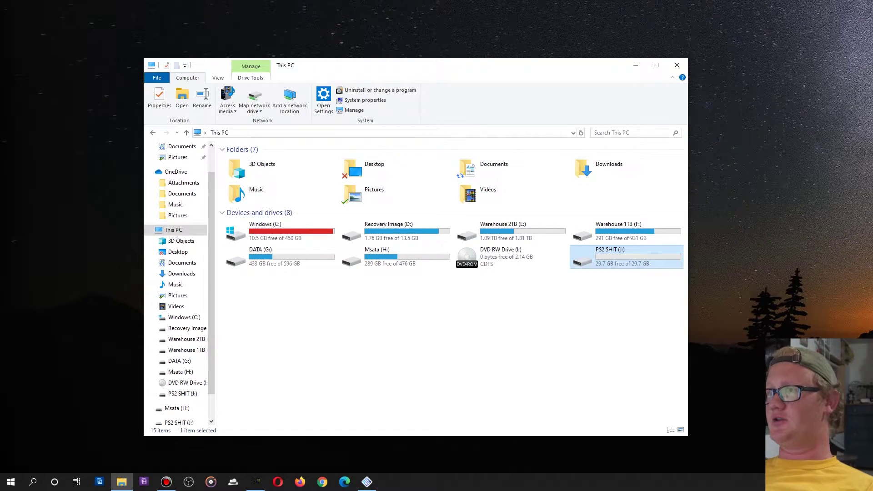
left_click(677, 65)
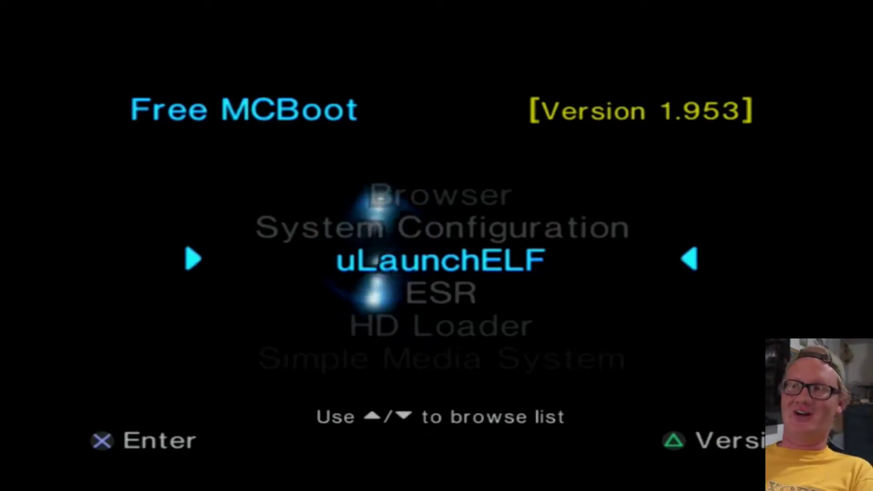
Launch uLaunchELF on the PS2 and open the memory card mc0:/ in its FileBrowser
key("Return")
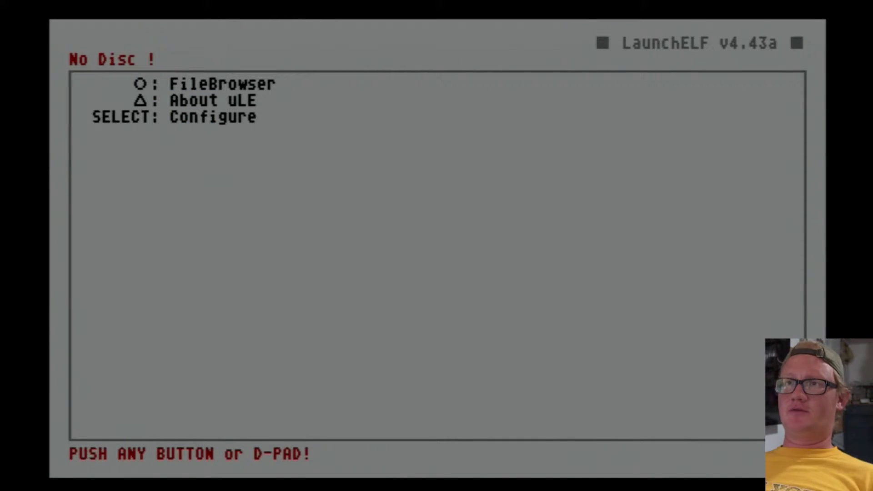
key("Return")
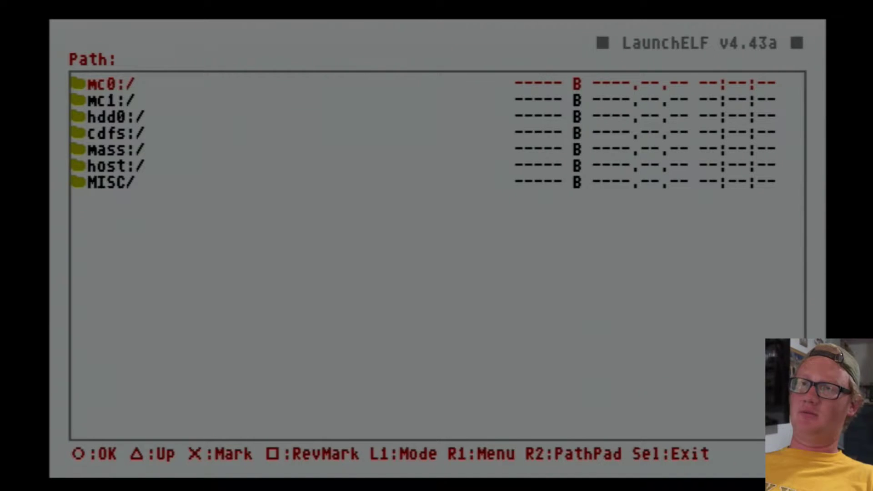
key("Down")
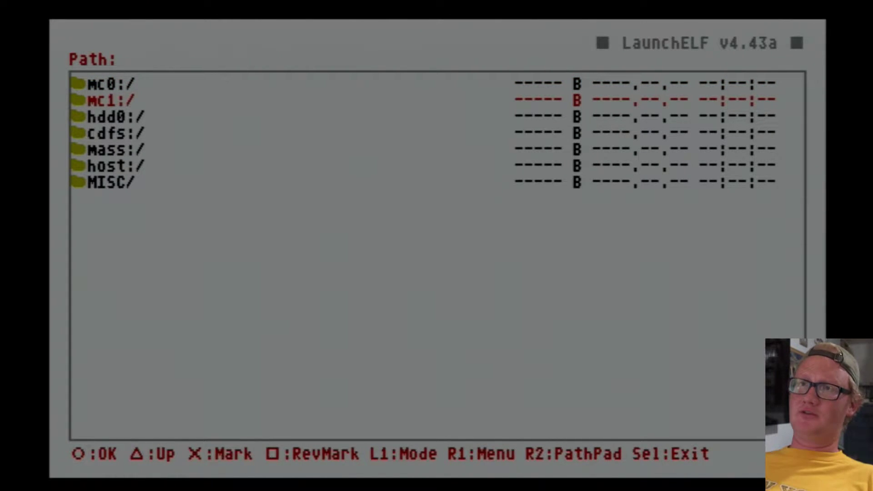
key("Up")
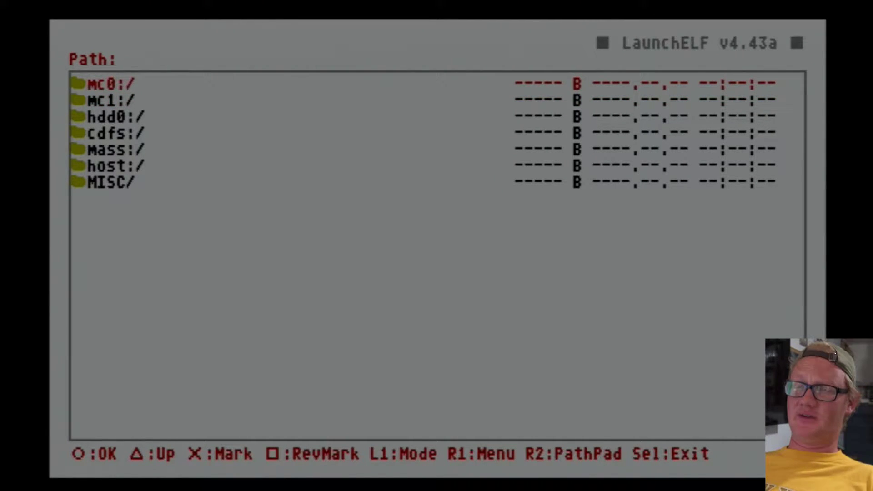
key("Return")
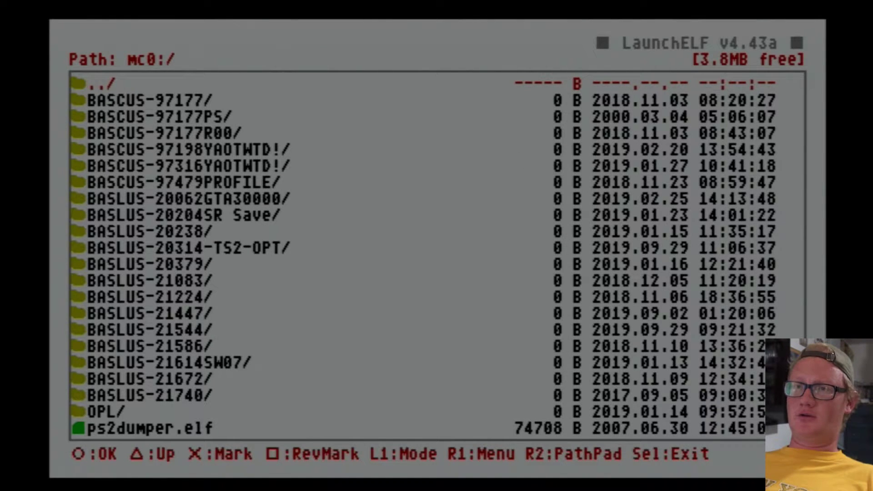
Look through the save folders on the memory card mc0:/ from the end of the list to BASCUS-97177
key("Up")
key("Up")
key("Up")
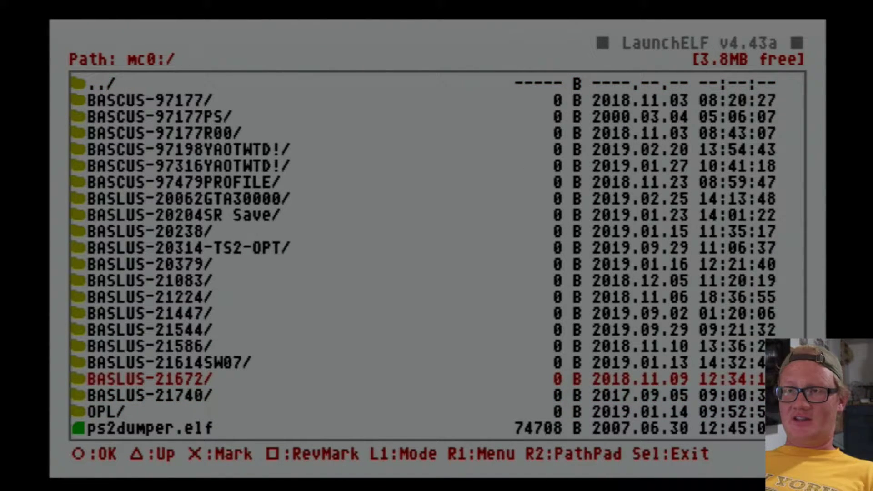
key("Up")
key("Up")
key("Up")
key("Up")
key("Up")
key("Up")
key("Up")
key("Up")
key("Up")
key("Up")
key("Up")
key("Up")
key("Up")
key("Up")
key("Up")
key("Up")
key("Up")
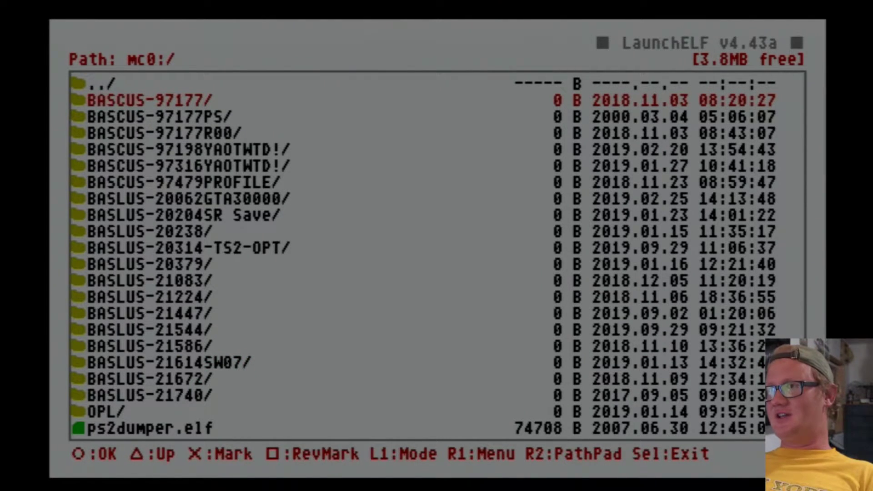
Copy the BASCUS-97177 save folder on mc0:/ to the clipboard
key("Down")
key("Up")
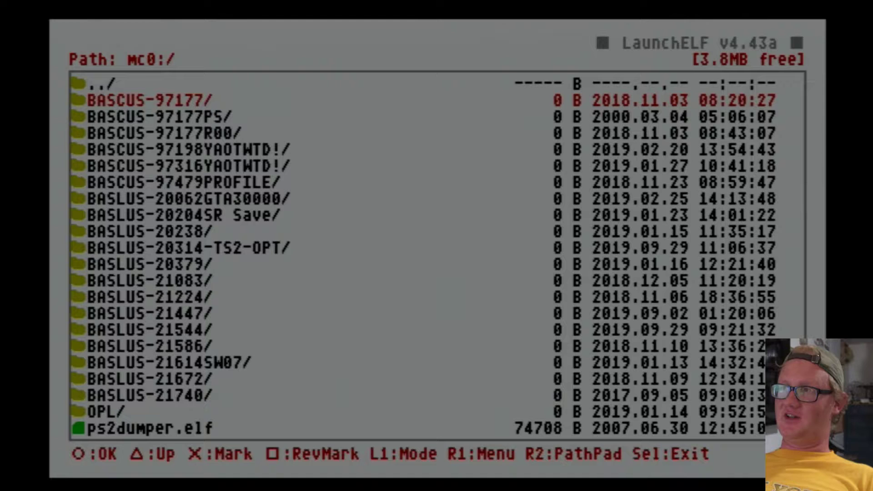
key("r")
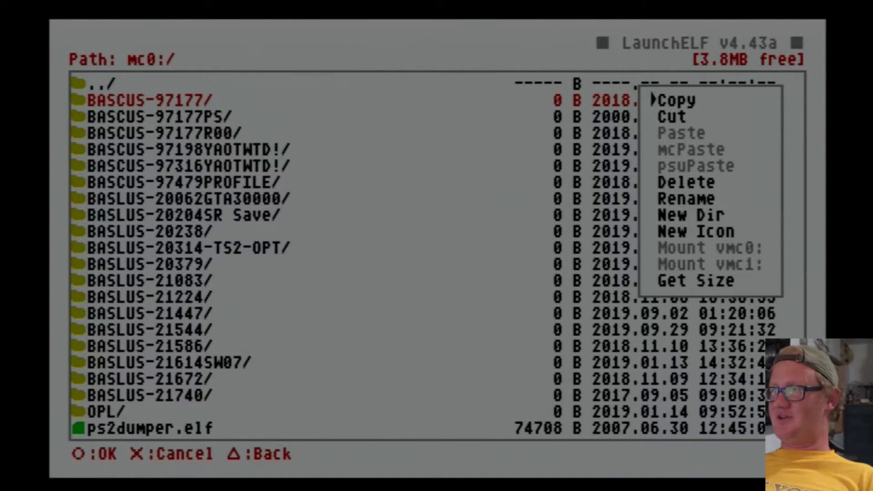
key("Return")
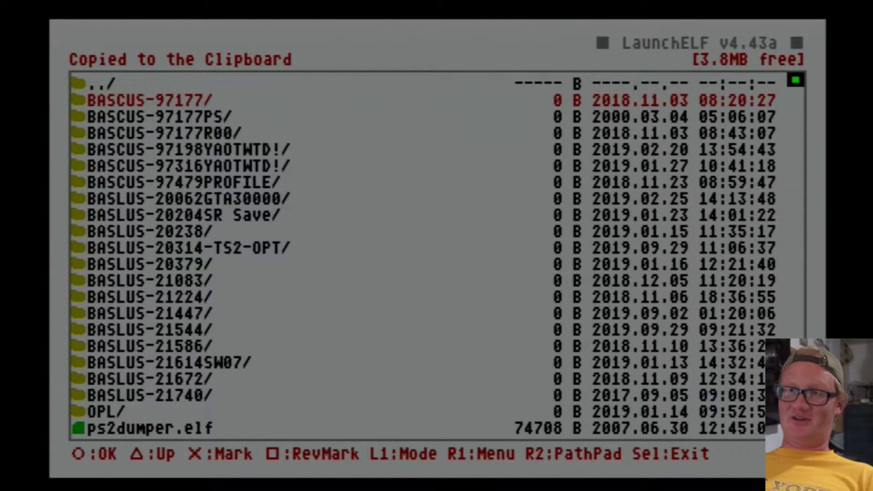
Paste the copied save folder into the root of the USB drive mass:/
key("BackSpace")
key("Down")
key("Down")
key("Down")
key("Down")
key("Return")
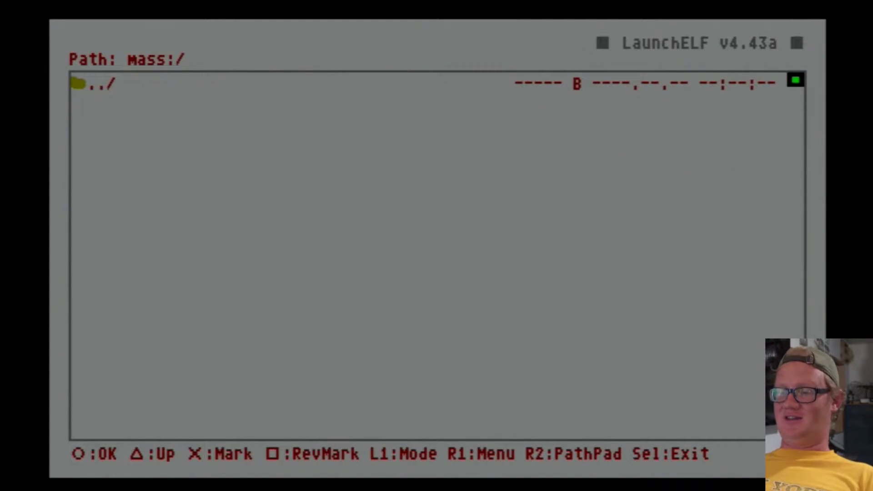
key("e")
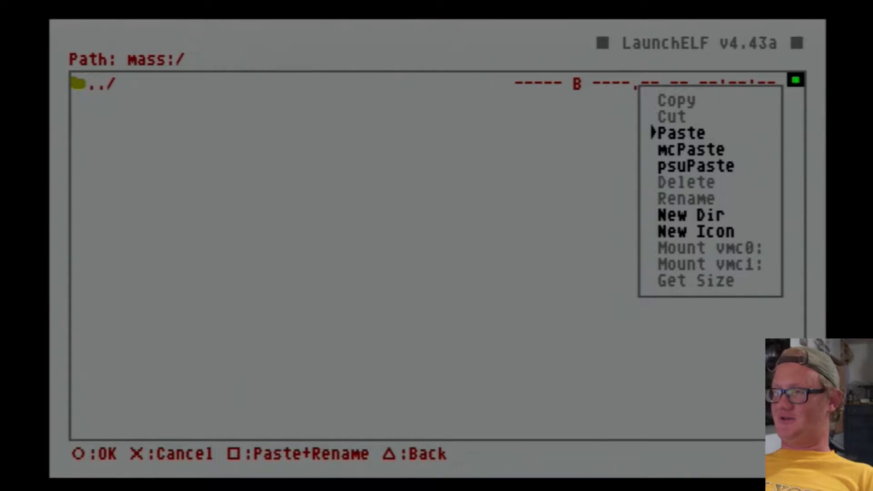
key("Return")
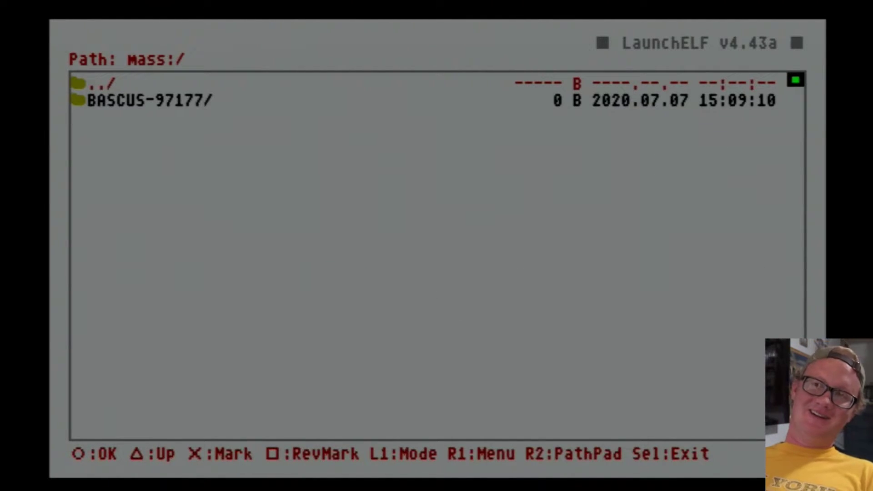
Leave the USB drive and return to the BASCUS-97177 entry on the memory card mc0:/
key("Return")
key("Up")
key("Up")
key("Up")
key("Up")
key("Return")
key("Down")
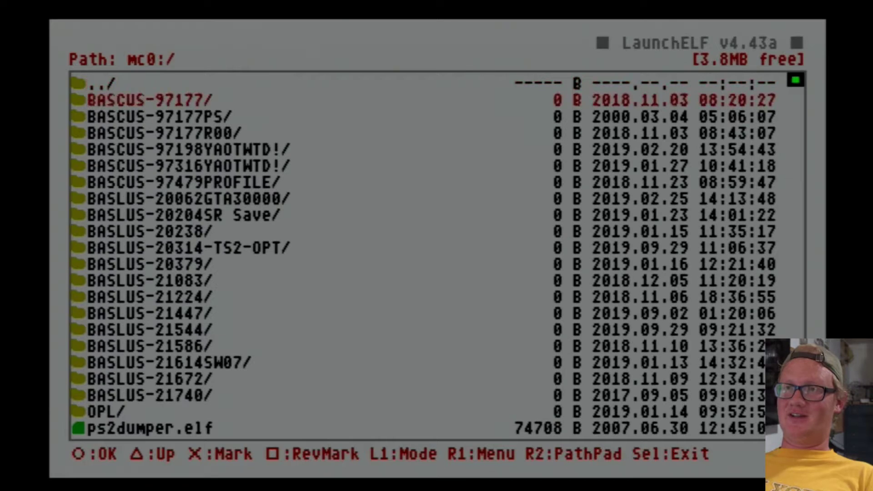
key("Down")
key("Menu")
key("Down")
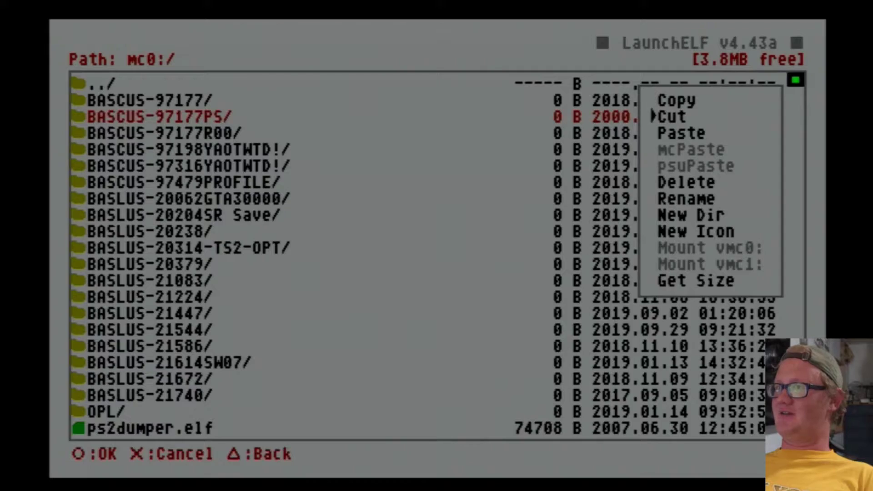
key("Up")
key("Escape")
Look through the remaining save folders on mc0:/ toward the end of the list
key("Down")
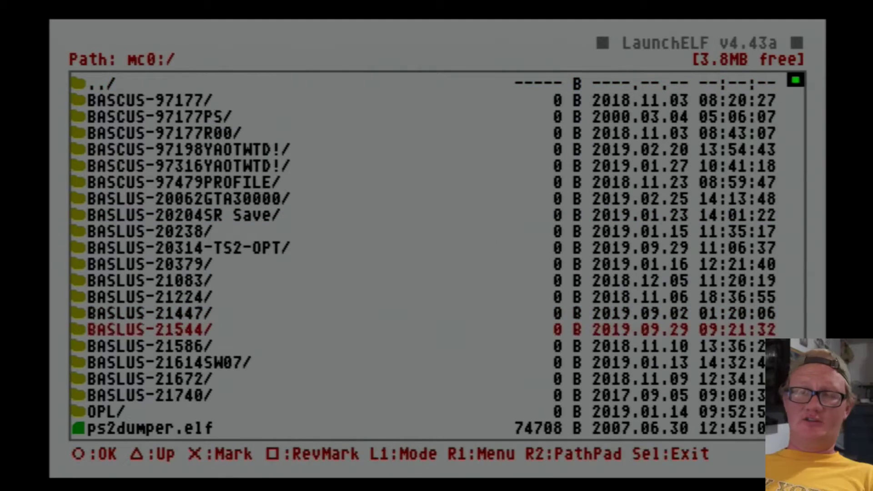
key("Down")
key("Down")
key("Down")
key("Down")
key("Down")
key("Down")
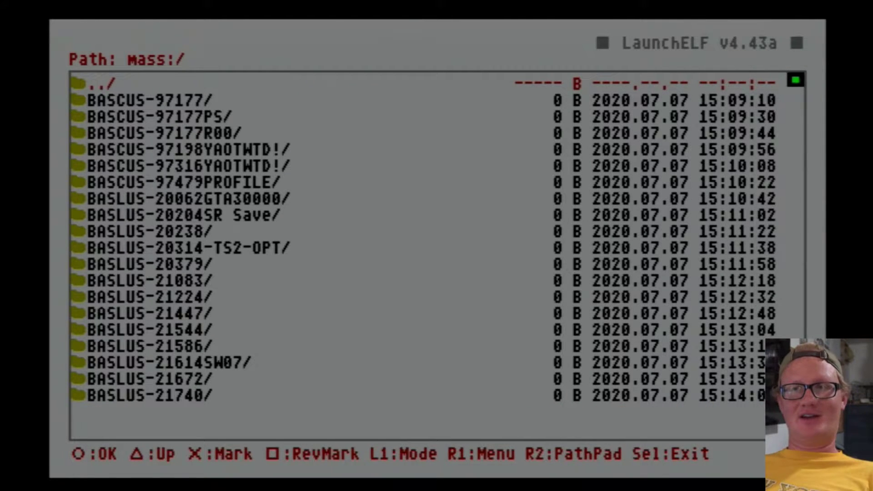
key("Return")
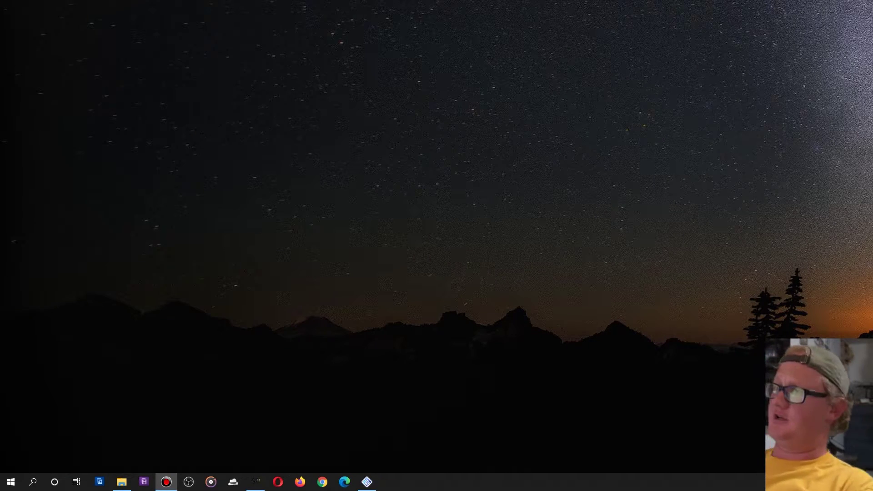
Open the PS2 SHIT (J:) drive on the PC and examine the copied save folders
left_click(121, 482)
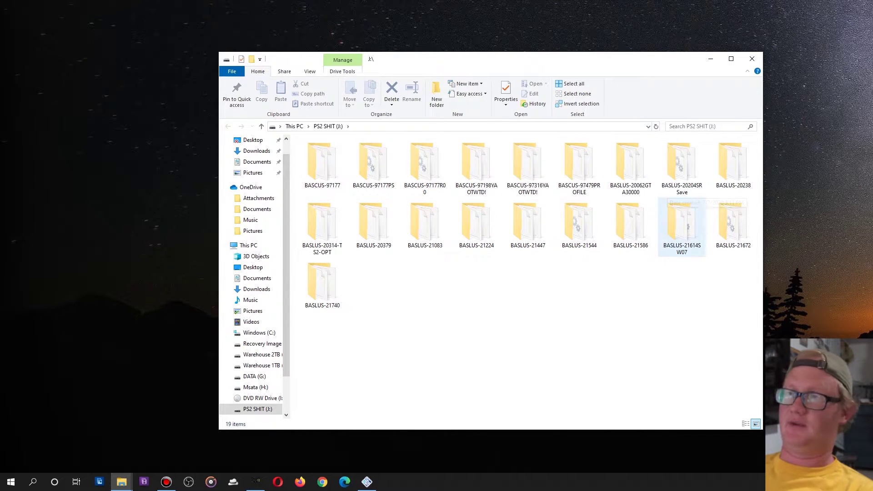
left_click(630, 168)
left_click_drag(625, 64, 756, 140)
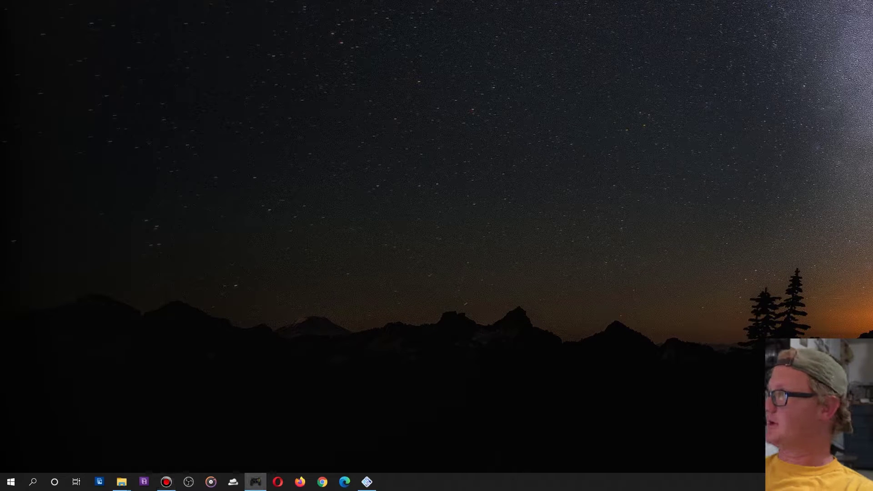
Switch to PCSX2, open its MemoryCard Manager and examine the cards Mcd001.ps2 and Mcd002.ps2
left_click_drag(277, 9, 103, 55)
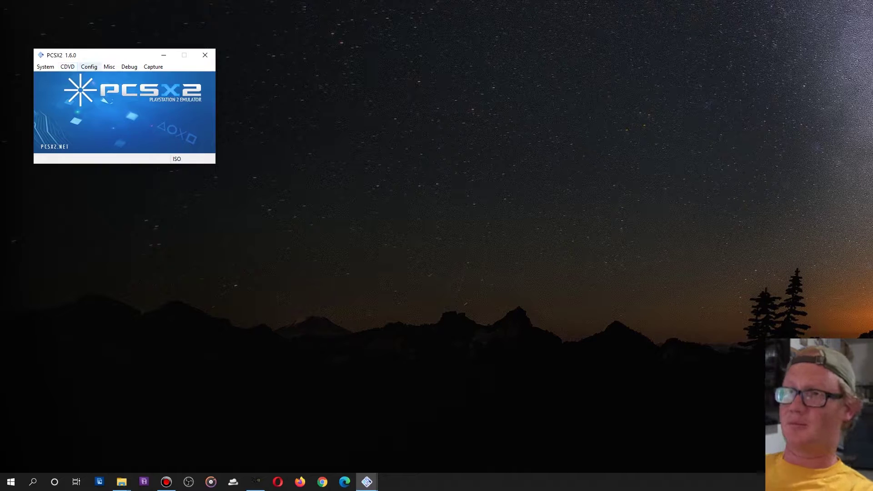
left_click(89, 66)
key("Down")
key("Down")
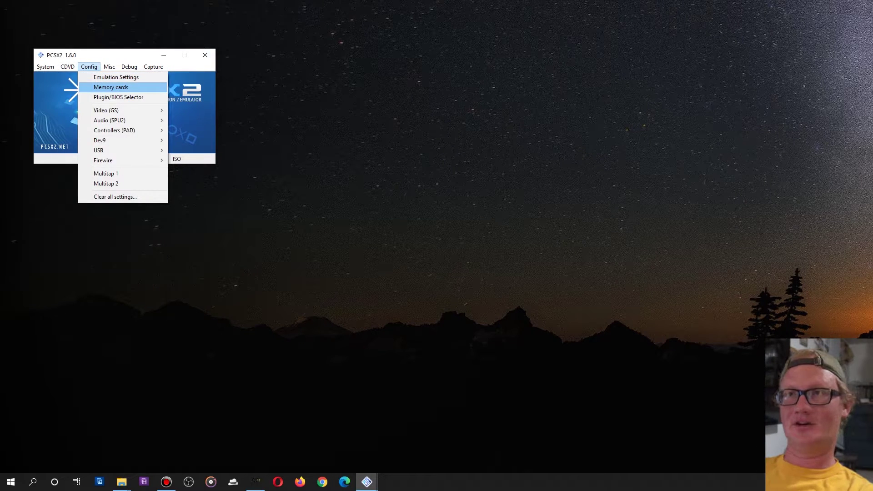
key("Return")
left_click(471, 176)
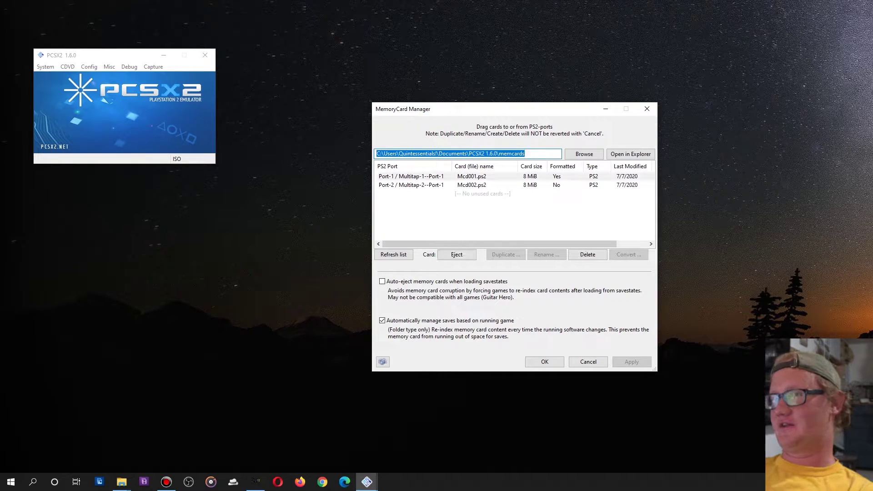
left_click(472, 184)
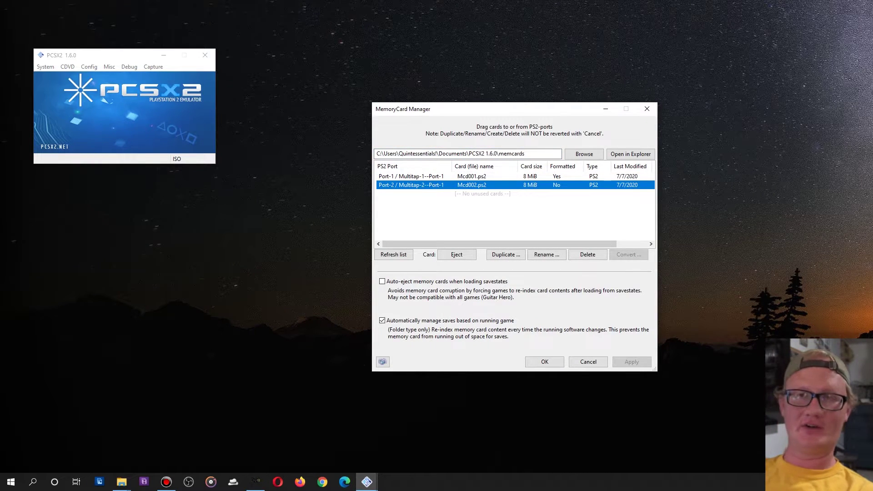
Open the PCSX2 1.6.0 folder inside Documents in a new File Explorer window
key("super+e")
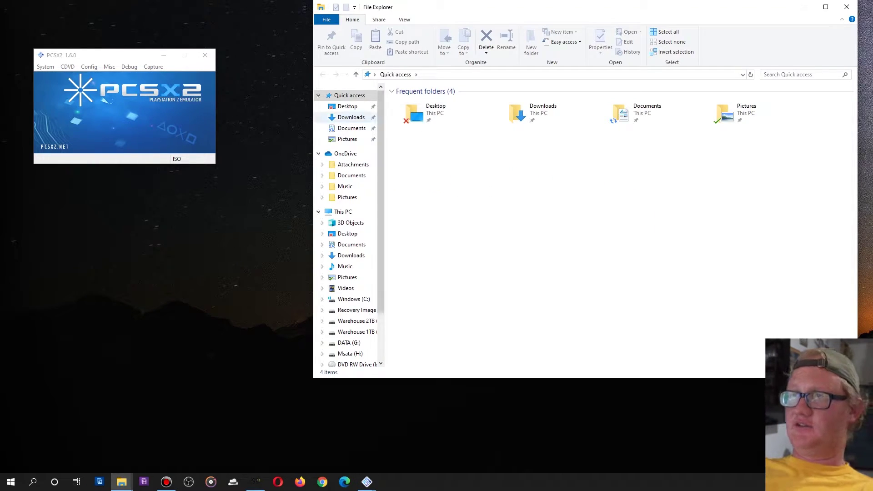
left_click(351, 127)
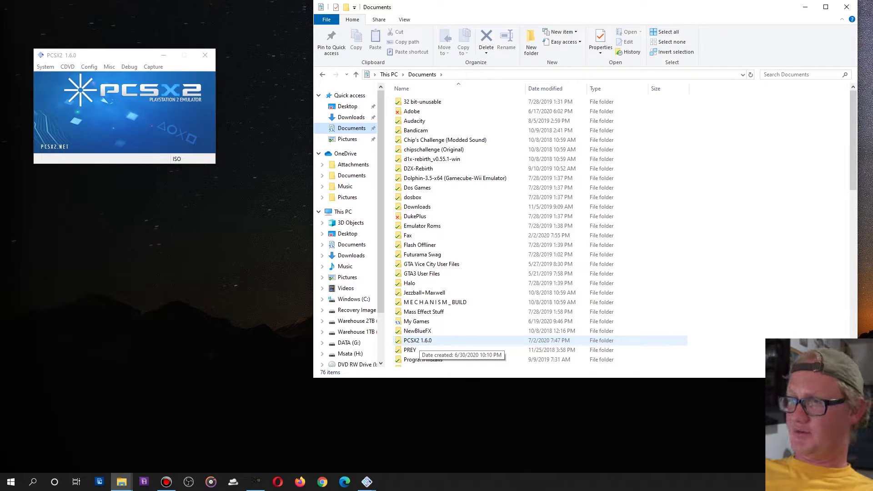
double_click(417, 340)
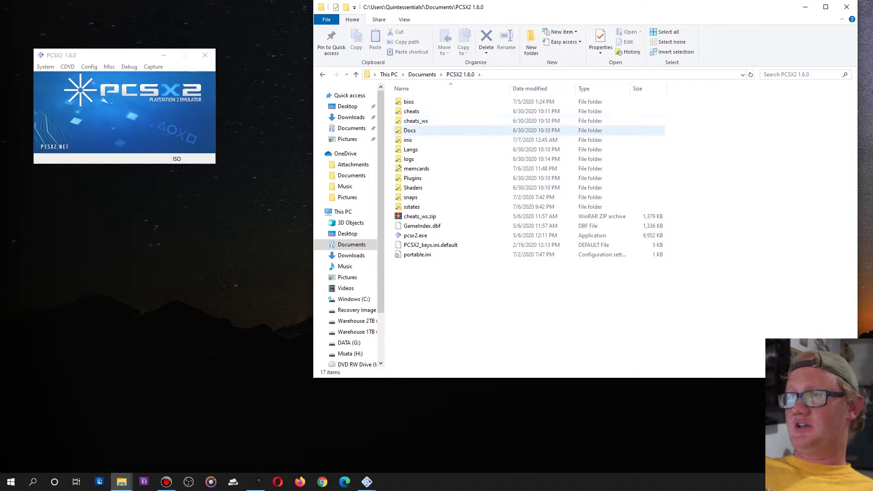
Open the memcards folder and select the card files Mcd001.ps2 and Mcd002.ps2
left_click(415, 168)
double_click(416, 168)
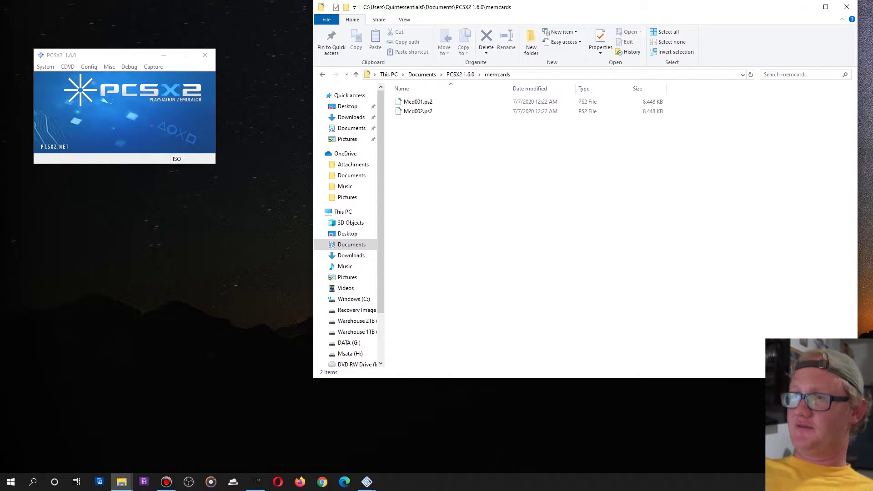
left_click_drag(434, 136, 417, 96)
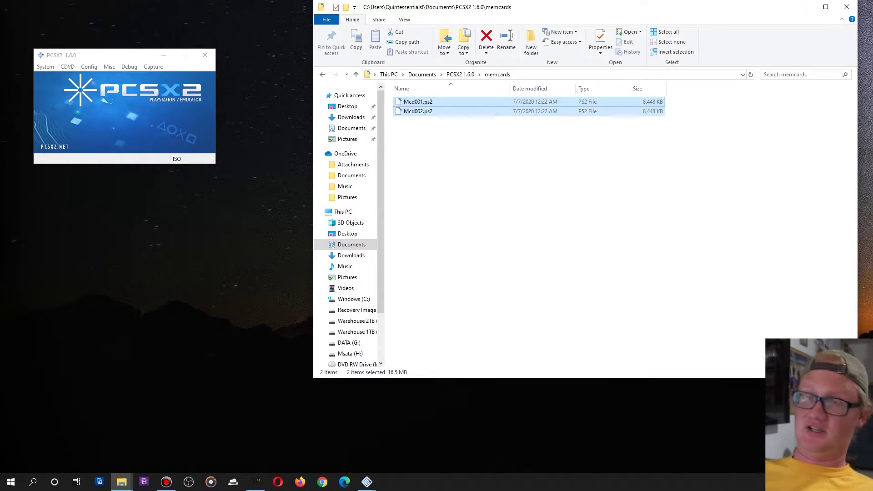
Compare the two files in the memcards folder with the cards in MemoryCard Manager and the save folders on PS2 SHIT (J:)
key("alt+Tab")
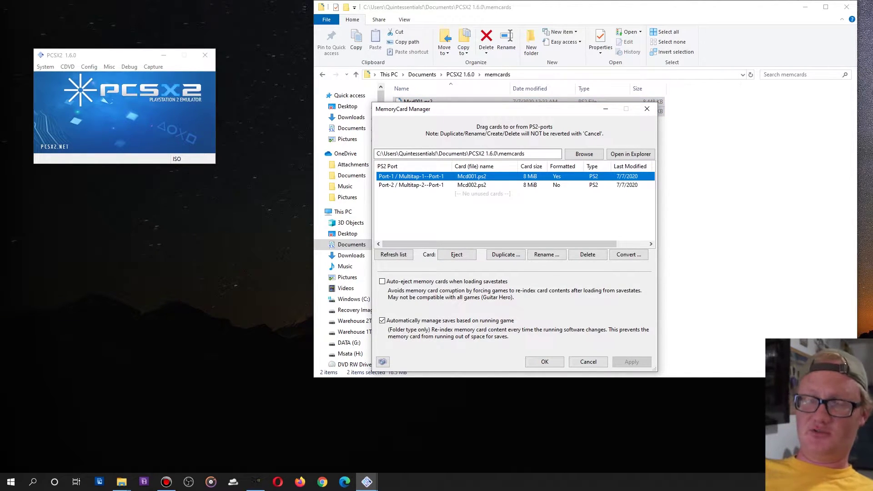
left_click(709, 191)
left_click(417, 110)
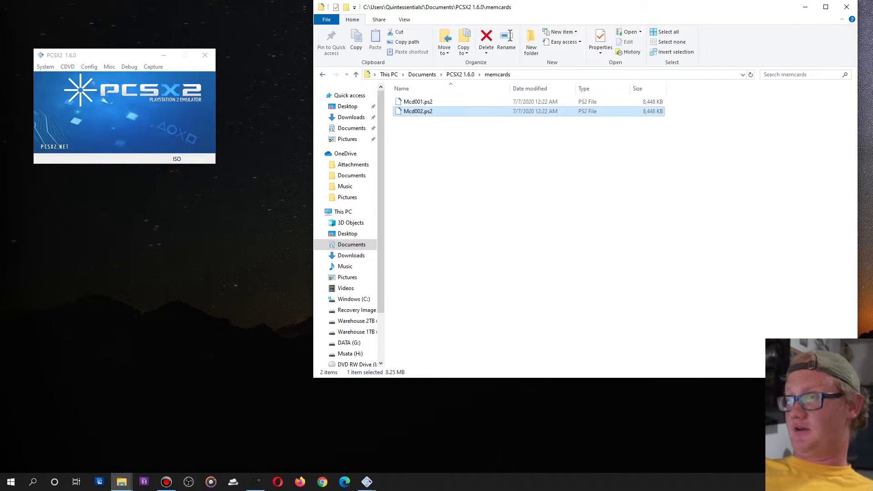
left_click(418, 102)
key("alt+Tab")
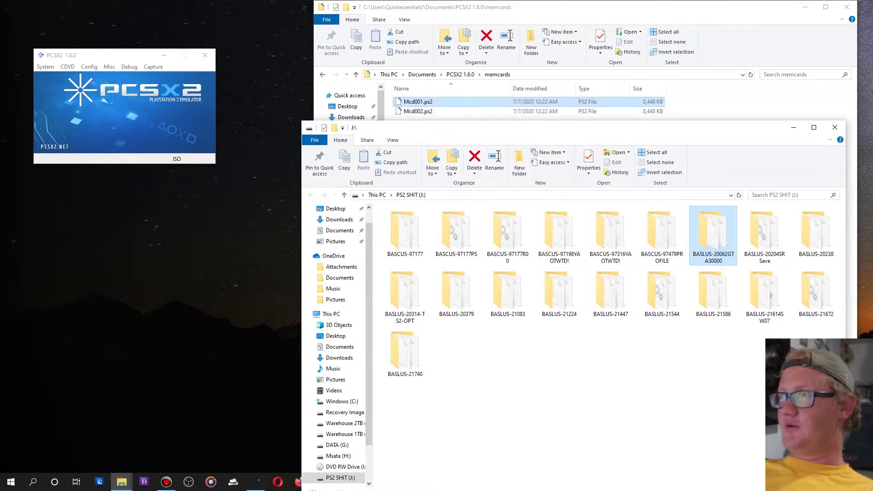
left_click(604, 102)
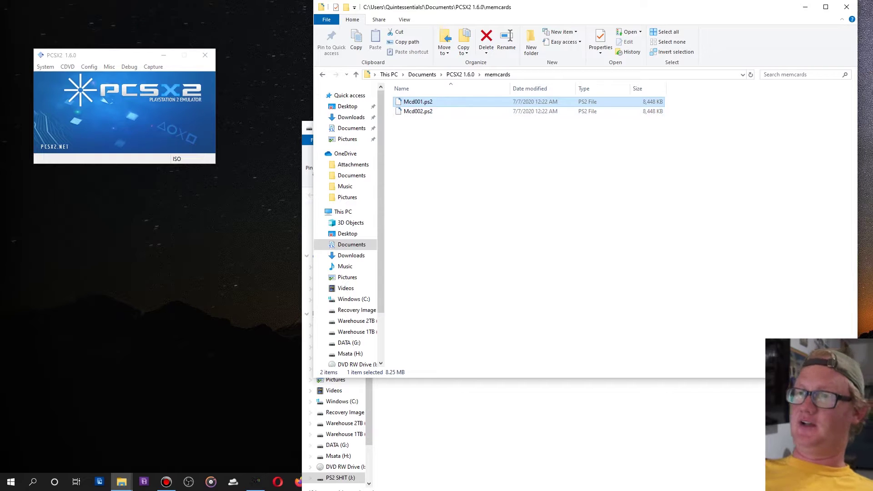
key("alt+Tab")
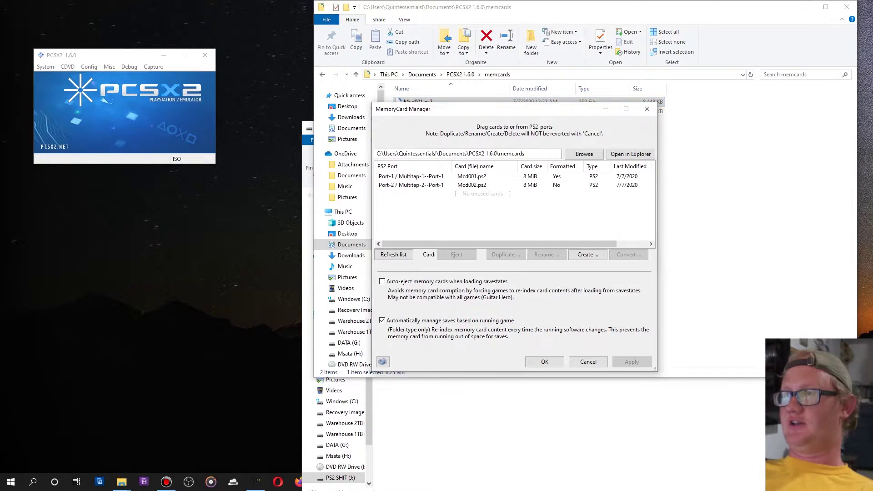
left_click(472, 176)
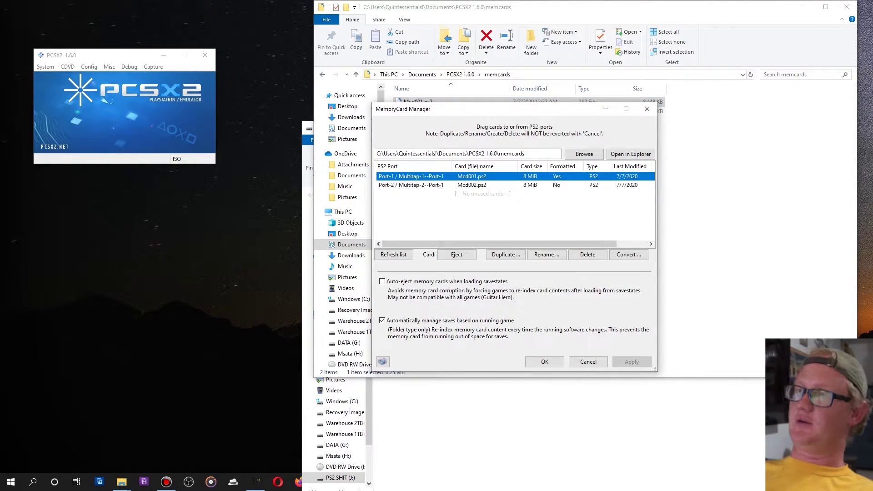
Create a new 8 MB memory card named Real Life Mem Card That Is The Greatest in MemoryCard Manager
left_click(514, 213)
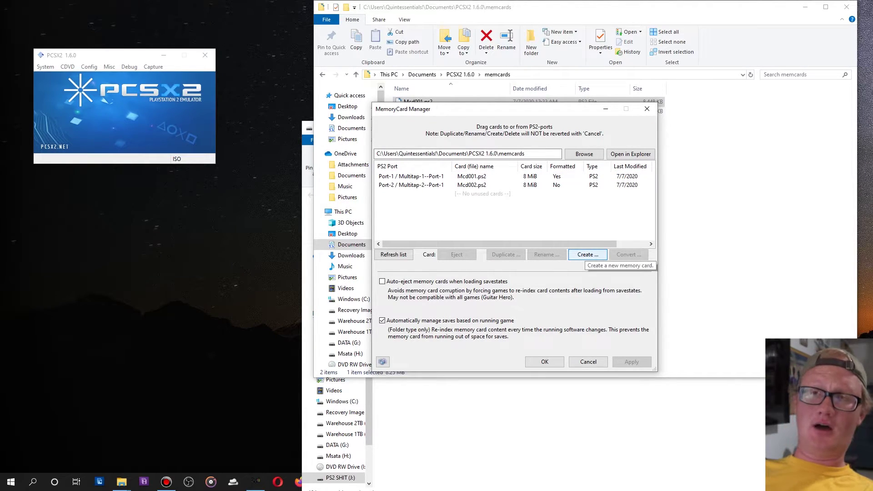
left_click(587, 255)
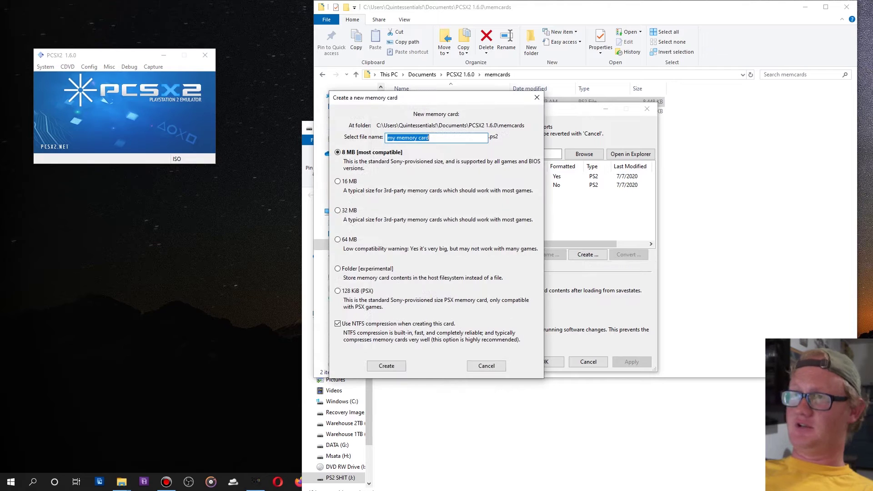
type("Real Life Mem Card That Is The Greatest")
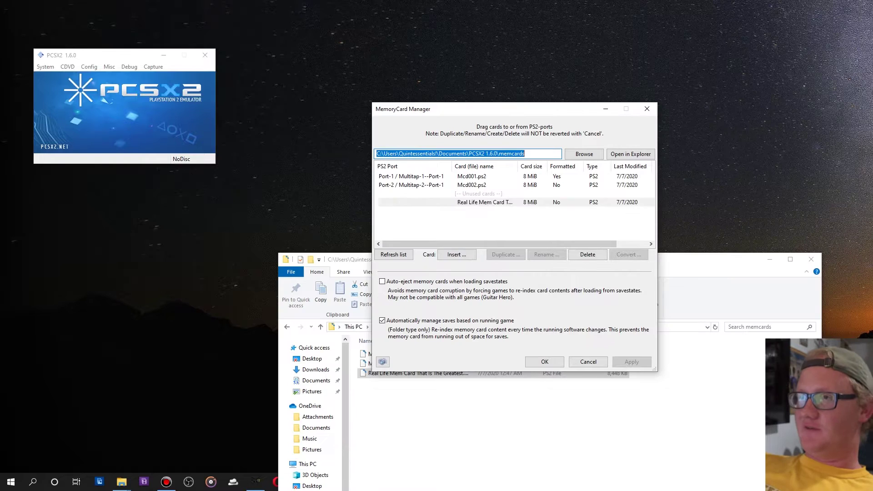
Insert the Real Life Mem Card That Is The Greatest card into Port-1 in place of Mcd001.ps2 and close MemoryCard Manager
right_click(475, 202)
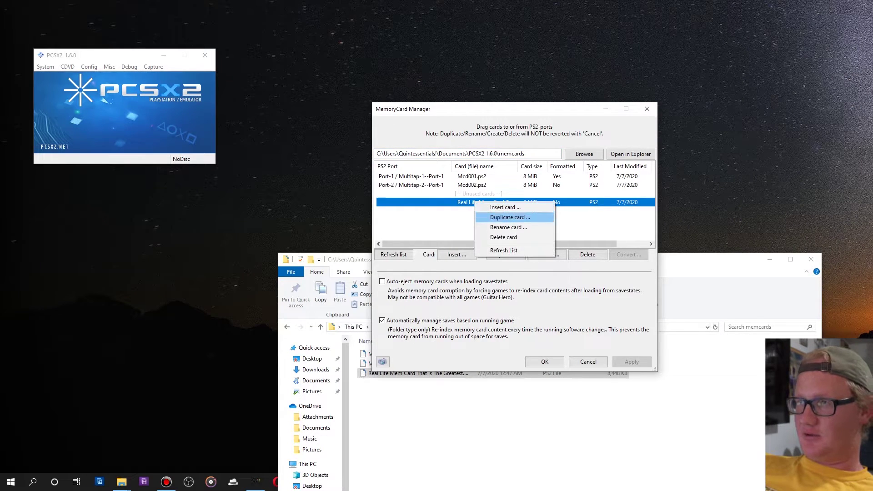
left_click(504, 206)
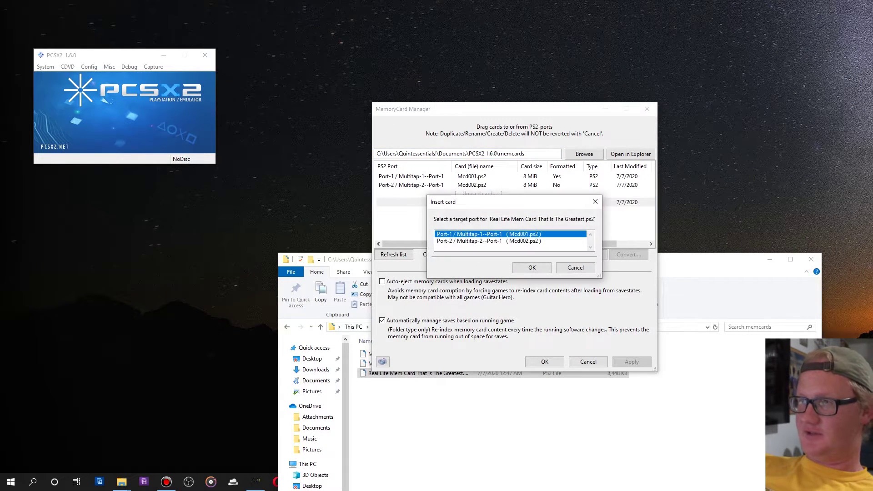
left_click(532, 268)
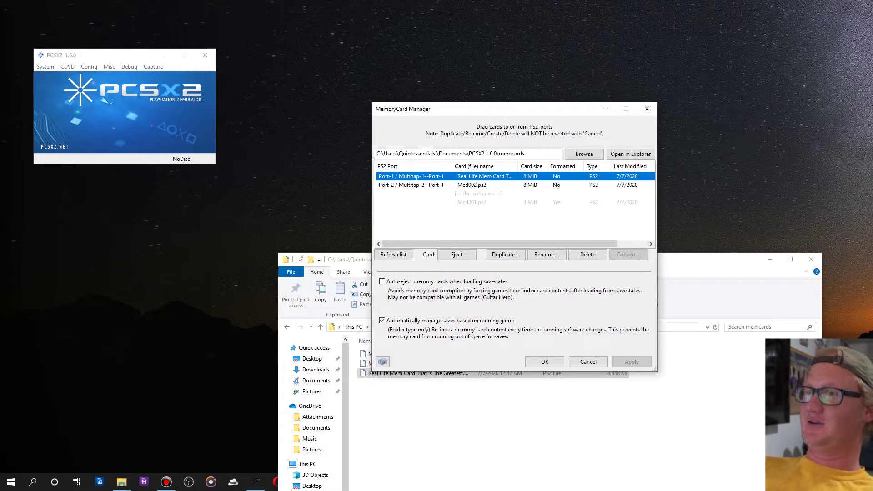
right_click(527, 177)
key("Escape")
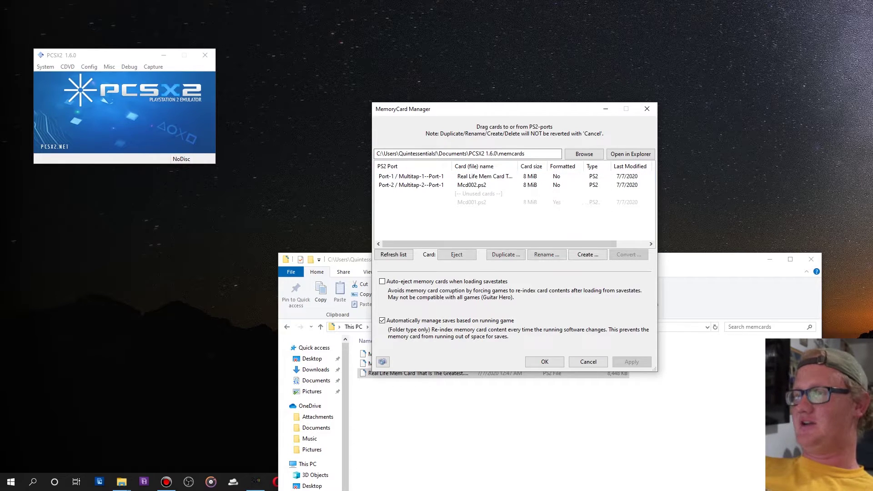
key("Escape")
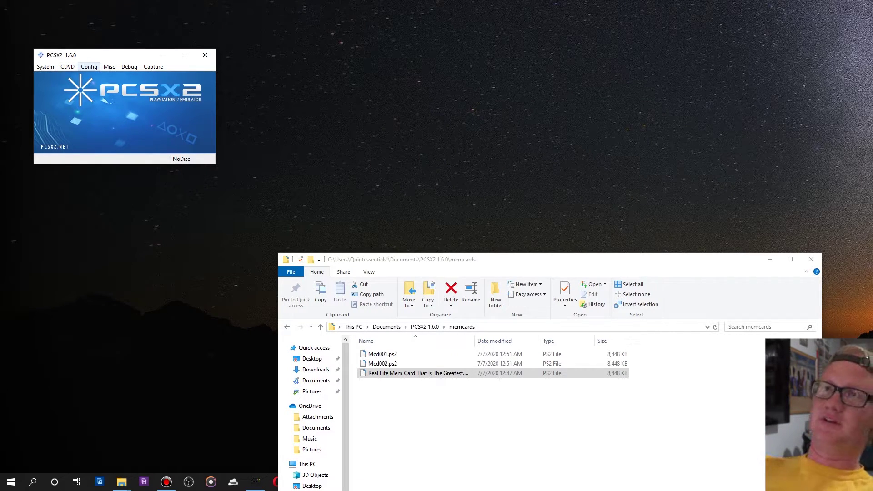
Set the disc source to No disc and boot the PS2 BIOS
left_click(89, 67)
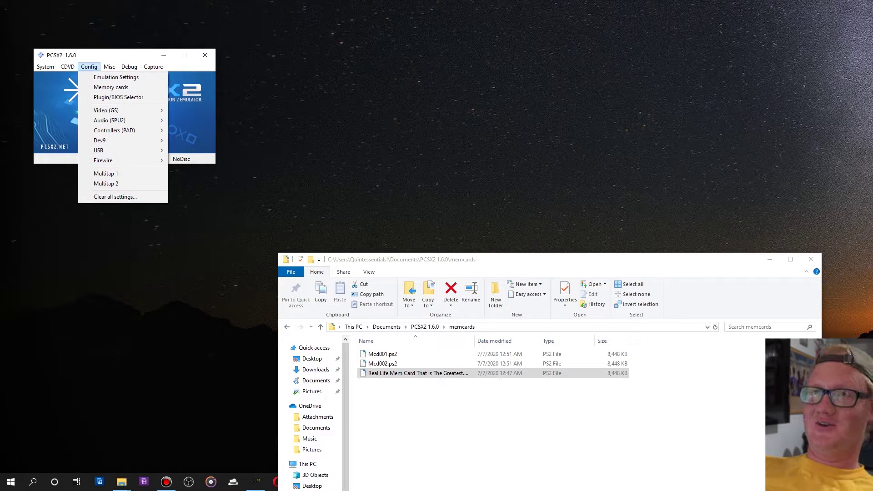
mouse_move(67, 67)
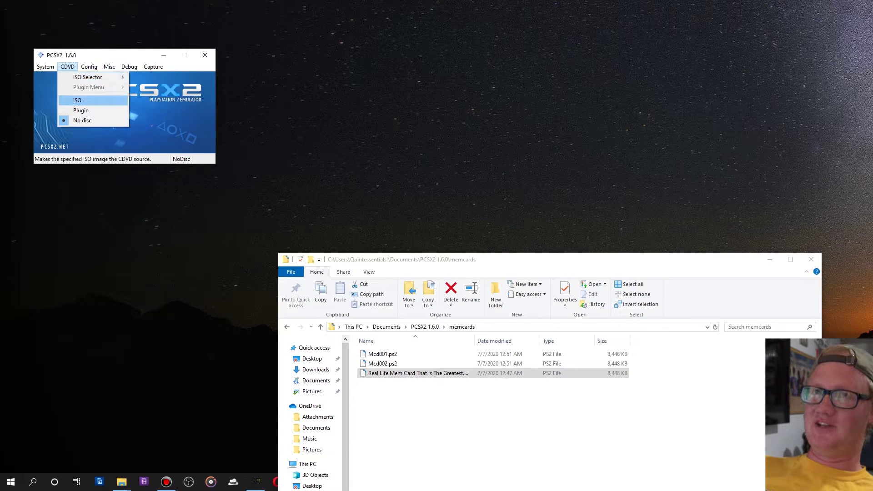
left_click(82, 120)
key("alt")
key("Down")
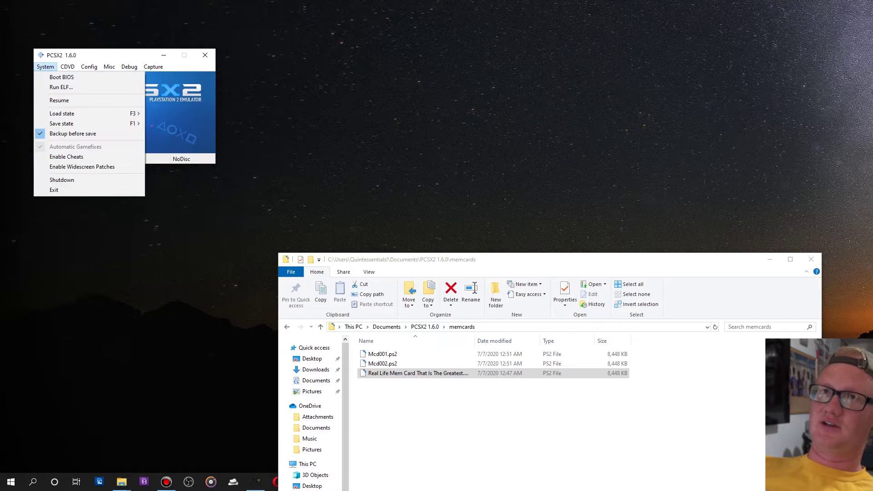
key("Return")
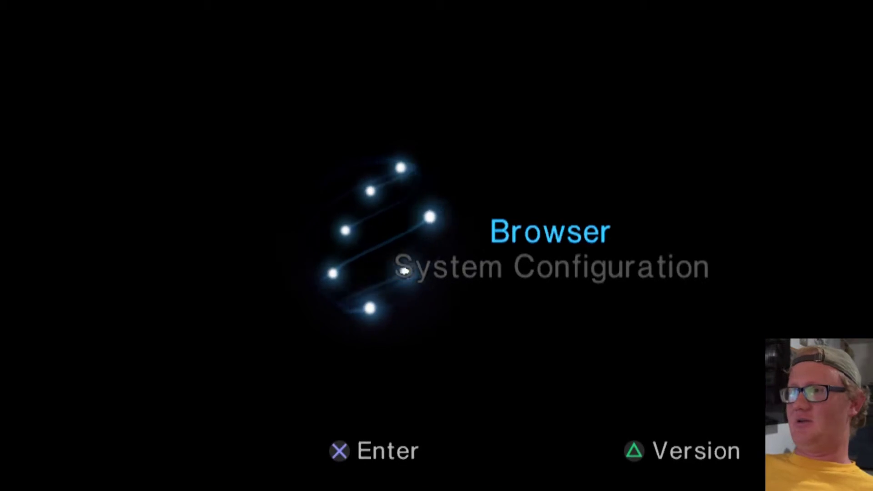
Format Memory Card (PS2)/1 from the PS2 Browser, then exit full screen and close the emulation window
key("Return")
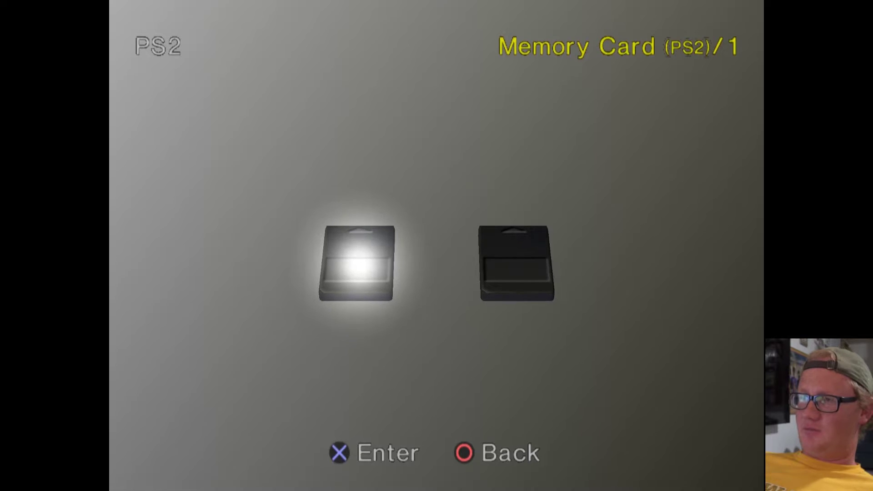
key("Return")
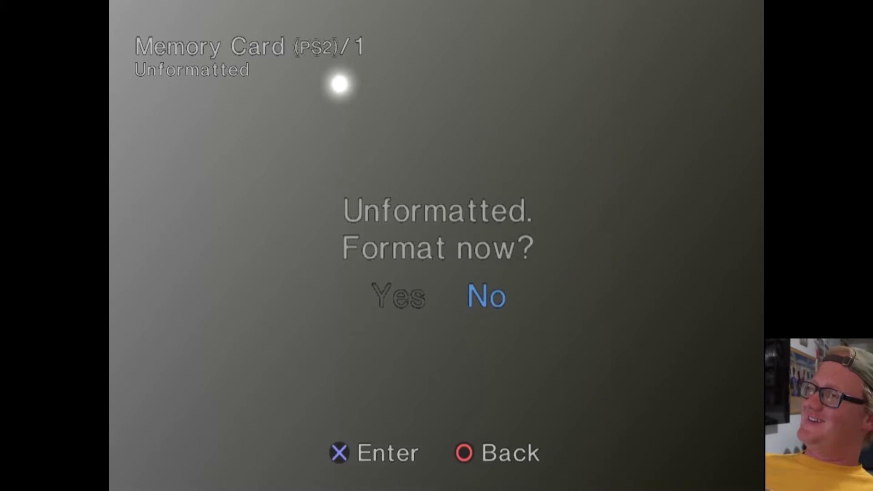
key("Left")
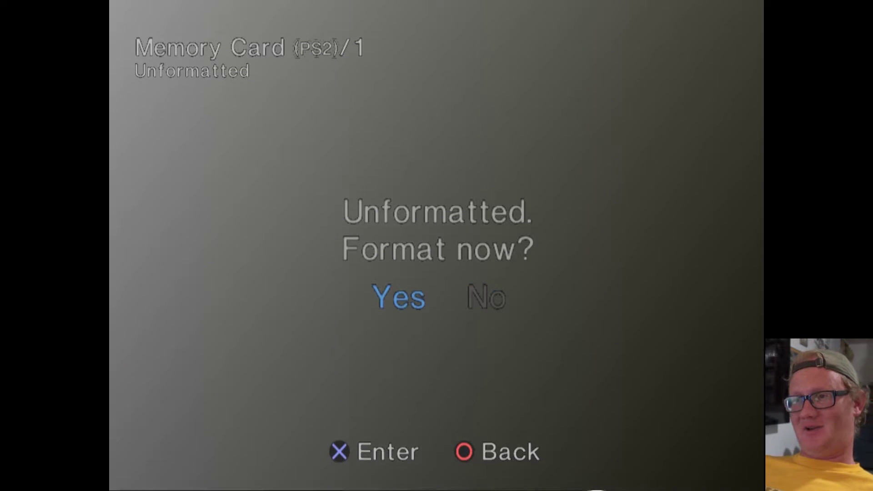
key("Return")
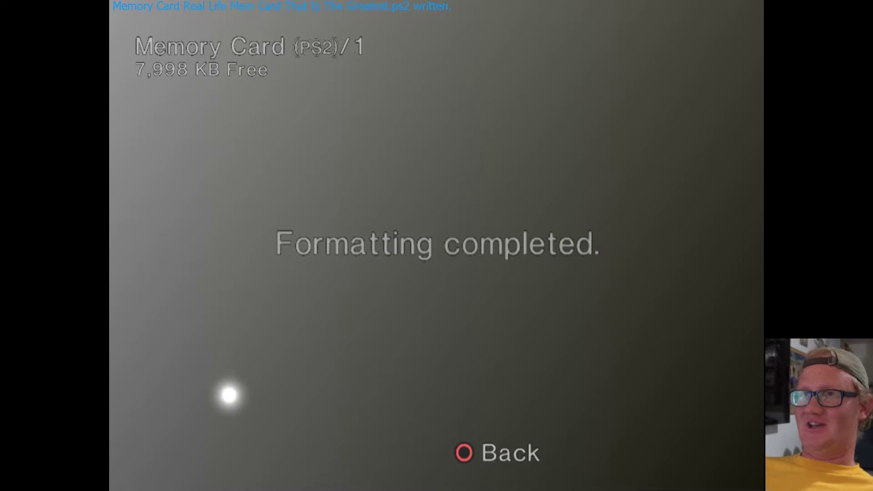
key("BackSpace")
key("alt+Return")
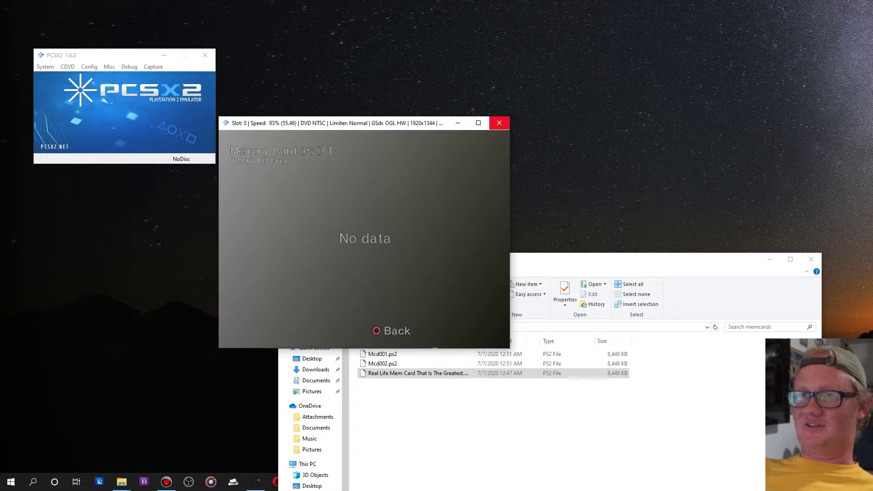
left_click(499, 122)
Convert the Port-1 memory card to a folder card named Real Life Mem Card That Is The Greatest_converted and open its folder
left_click(88, 66)
left_click(111, 87)
left_click(411, 176)
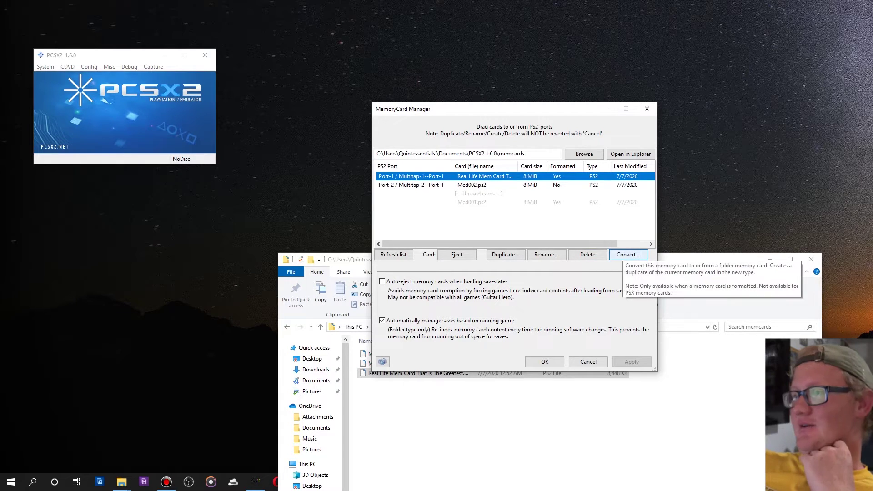
left_click(628, 255)
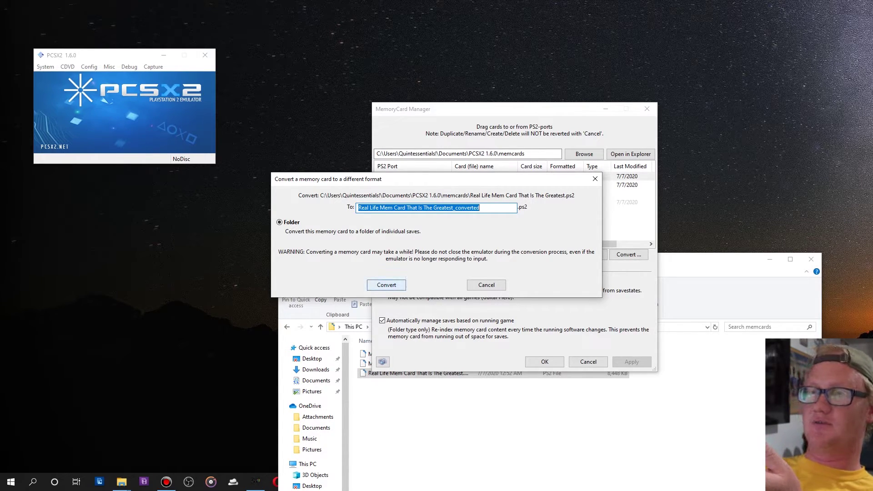
left_click(386, 285)
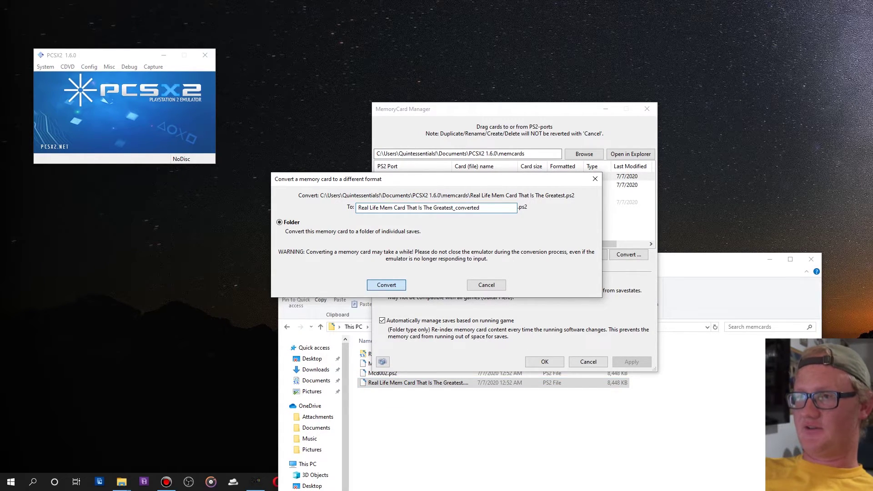
key("Return")
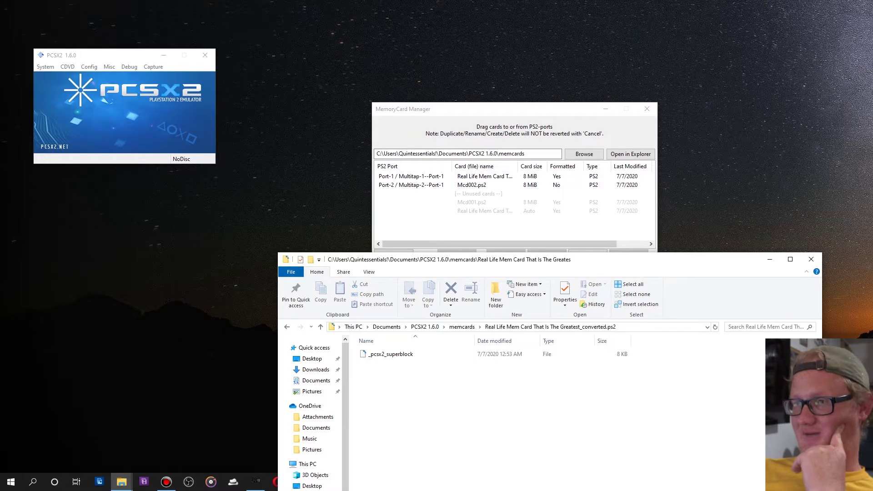
Switch to the USB drive (J:) window in File Explorer and copy all of its PS2 save folders
left_click(121, 482)
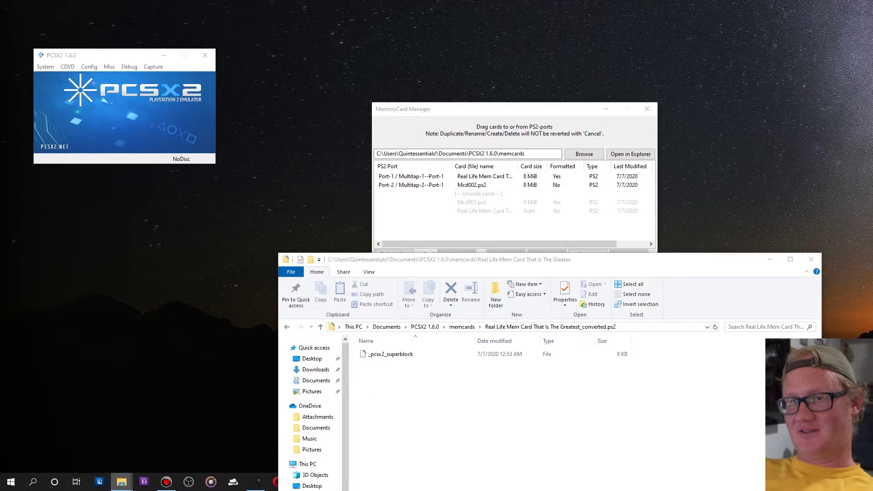
left_click(121, 443)
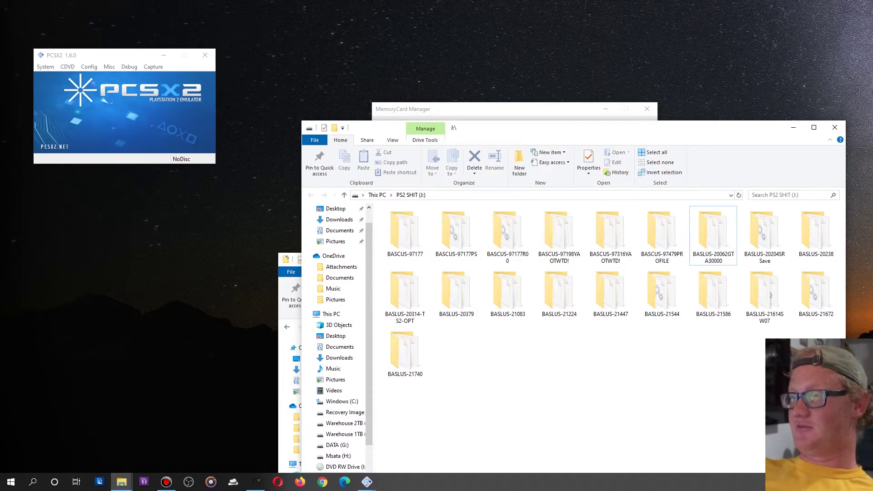
key("ctrl+a")
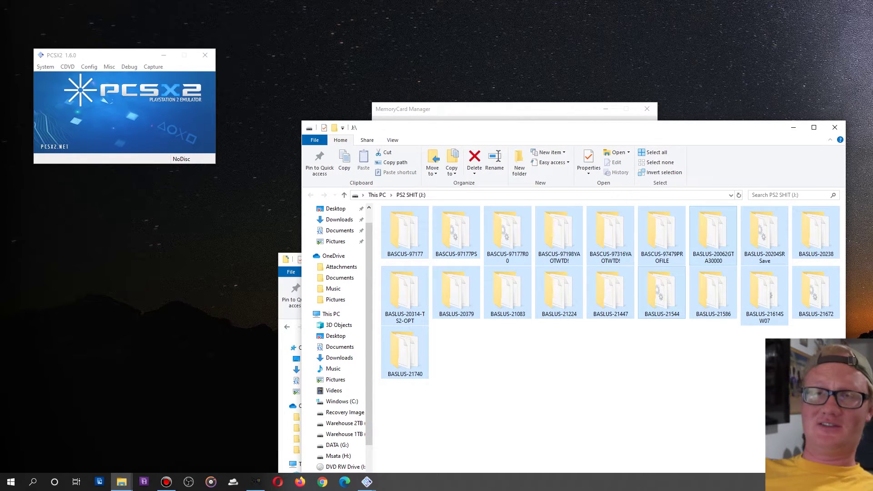
right_click(581, 225)
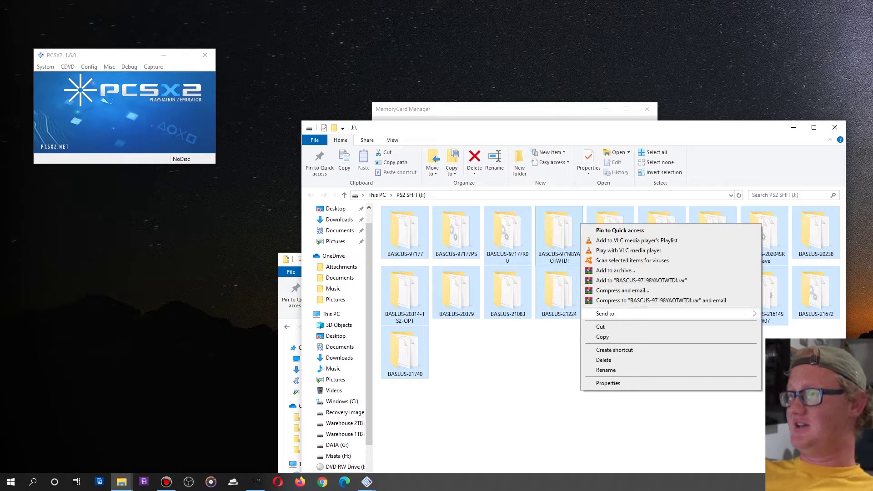
left_click(602, 336)
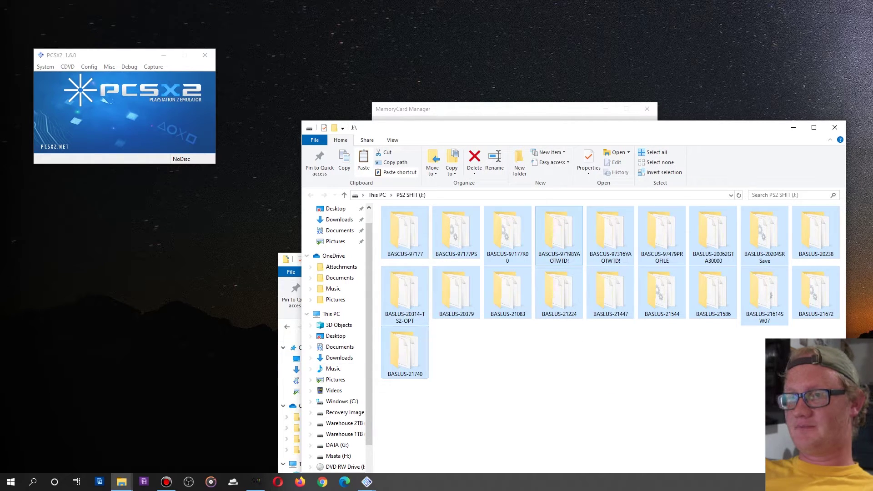
Paste the save folders into Real Life Mem Card That Is The Greatest_converted.ps2, skipping the item that cannot be found
left_click(289, 337)
right_click(448, 390)
left_click(462, 323)
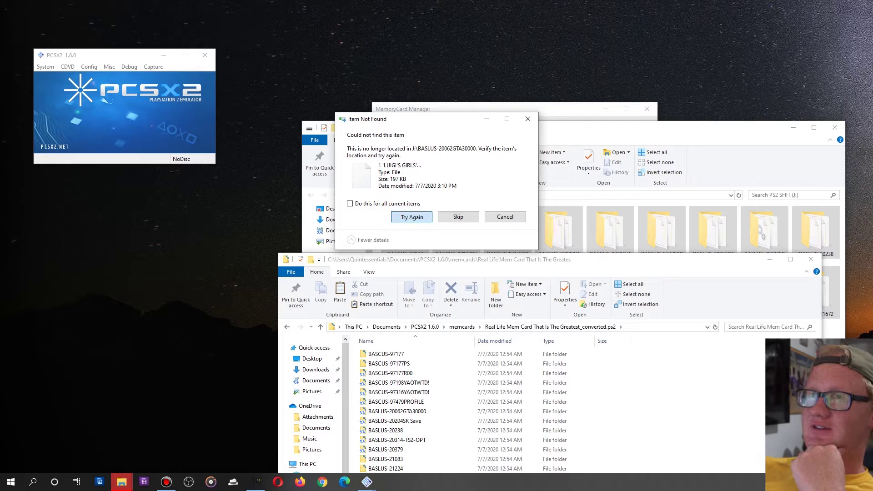
left_click(458, 217)
key("Return")
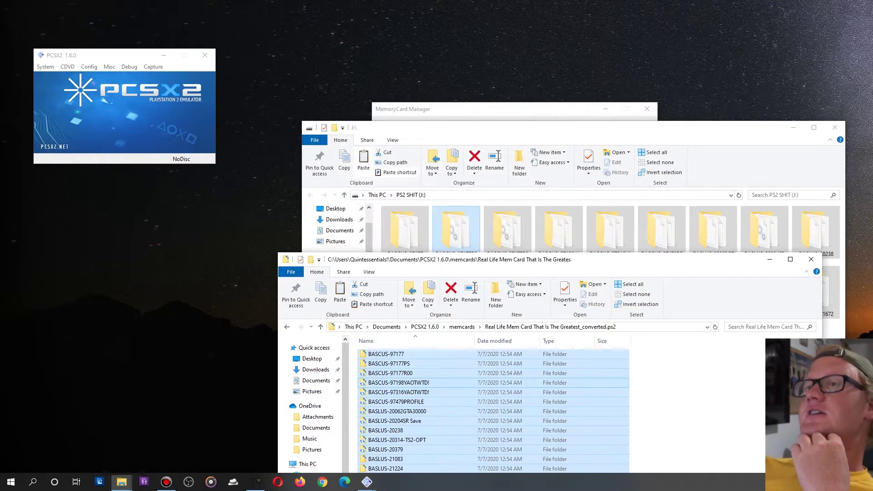
left_click_drag(654, 259, 565, 64)
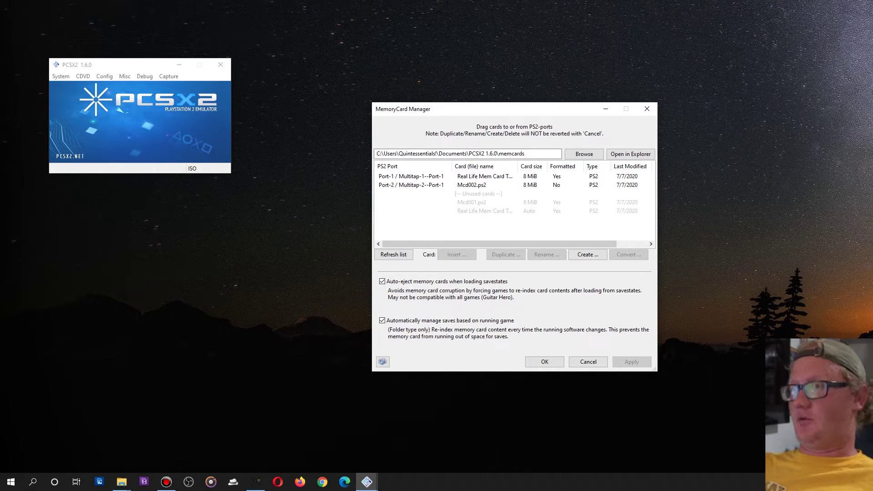
In PCSX2, eject the 8 MiB card from Port-1 and insert Real Life Mem Card That Is The Greatest_converted.ps2 there
left_click_drag(484, 176, 484, 219)
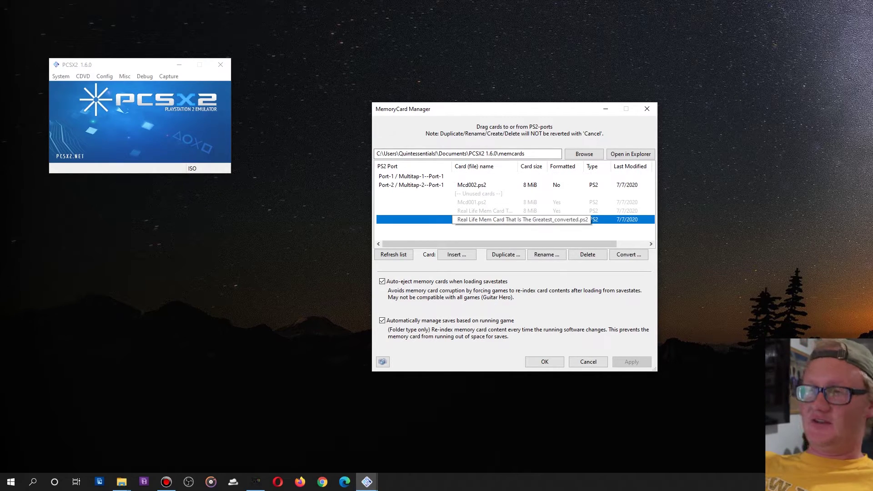
right_click(492, 219)
left_click(523, 226)
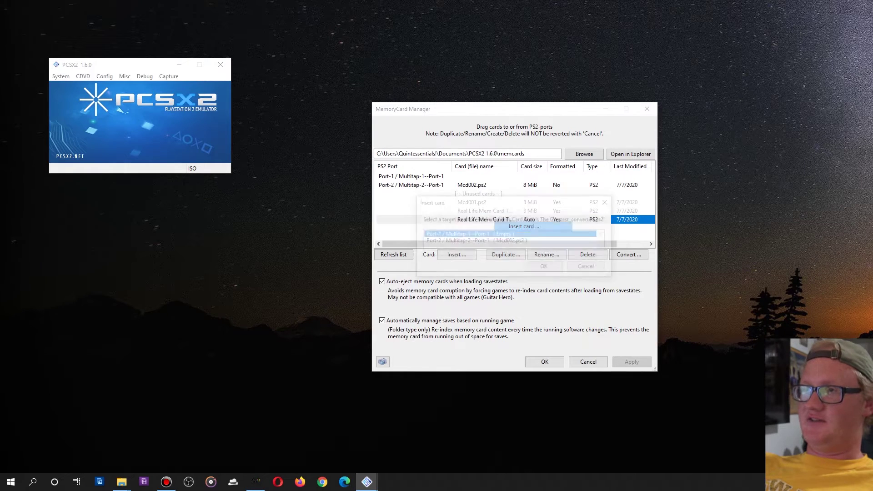
left_click(543, 265)
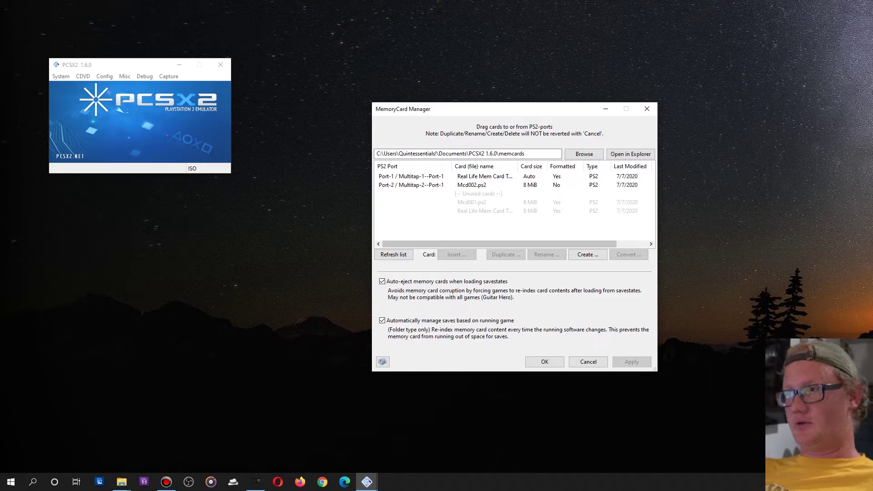
left_click(484, 176)
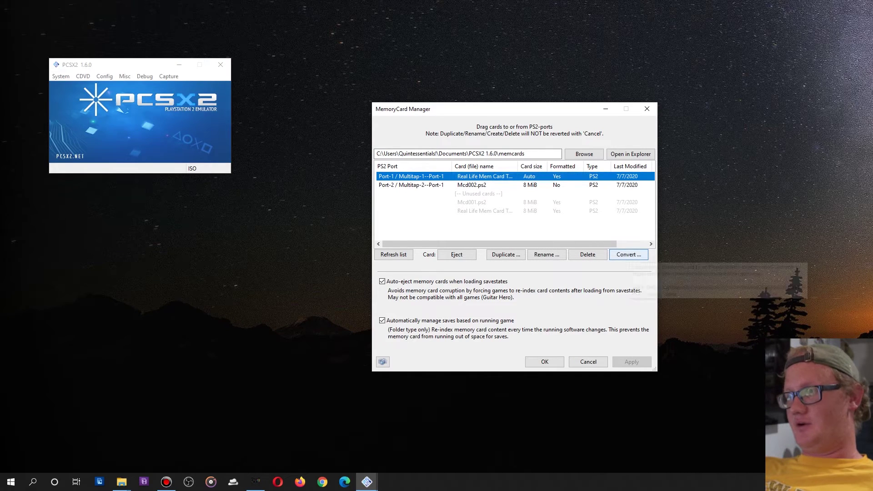
left_click(628, 254)
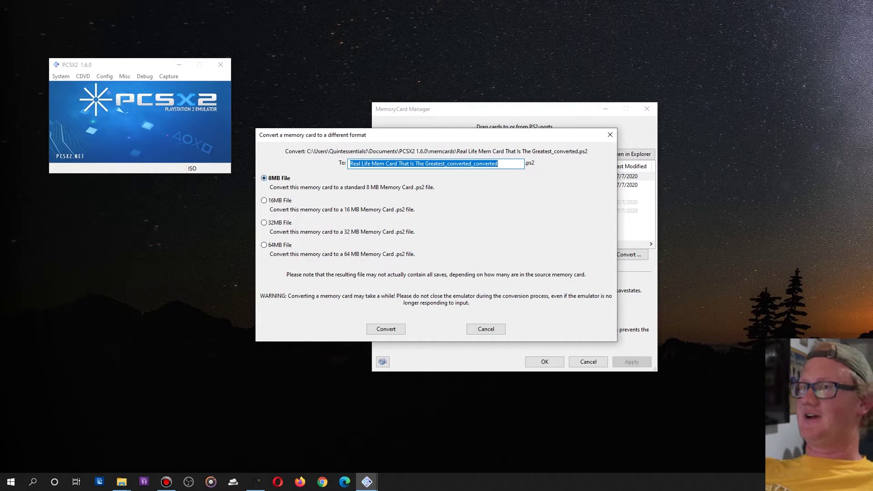
left_click(498, 163)
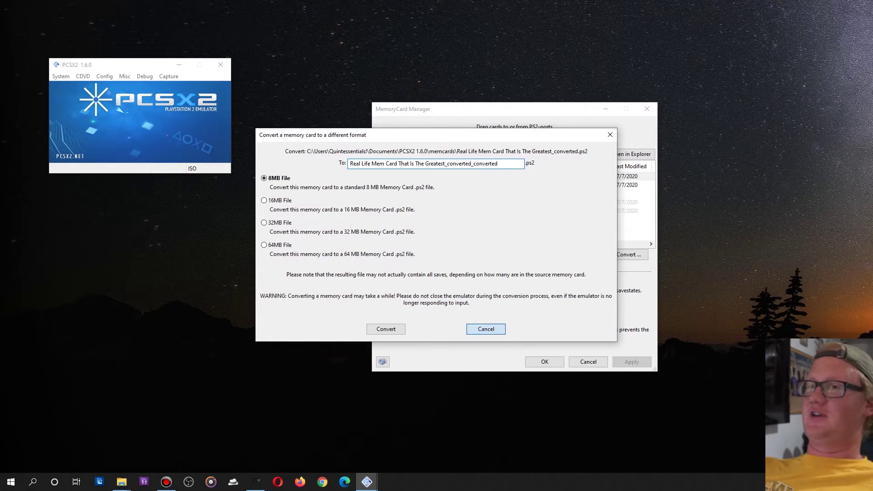
left_click(485, 328)
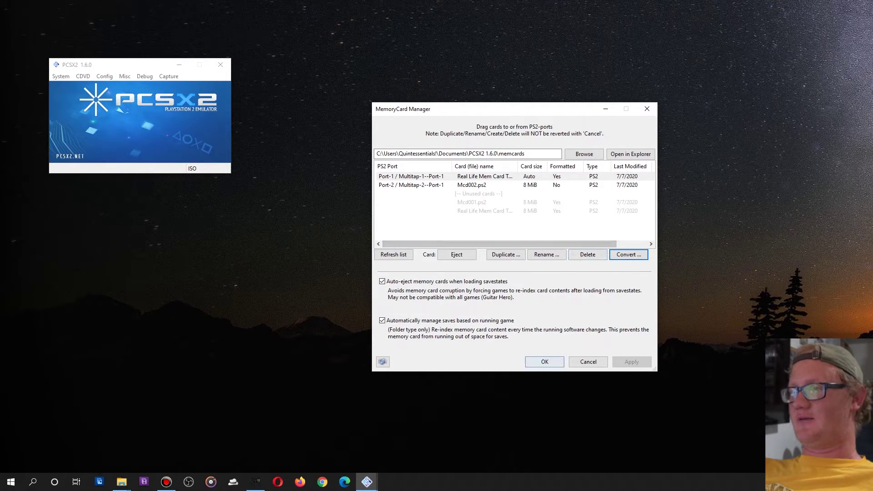
Accept the memory card assignment and boot the Downhill Domination ISO
left_click(544, 362)
left_click(60, 76)
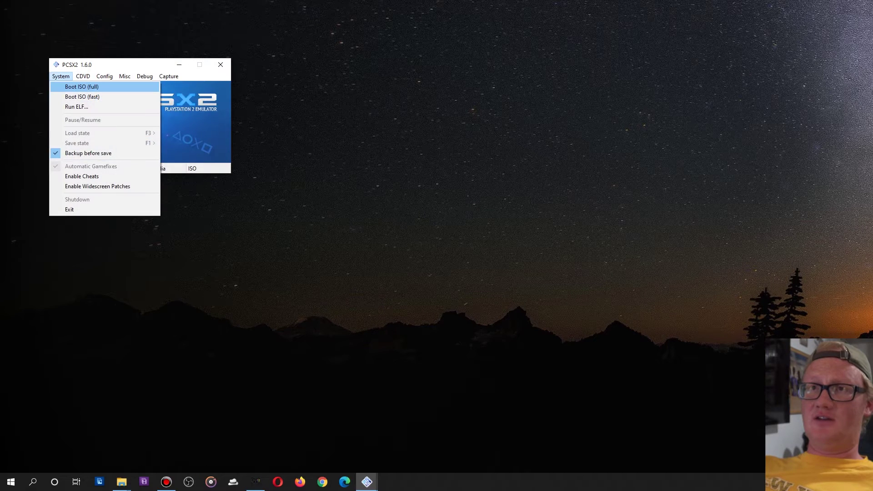
key("Down")
key("Return")
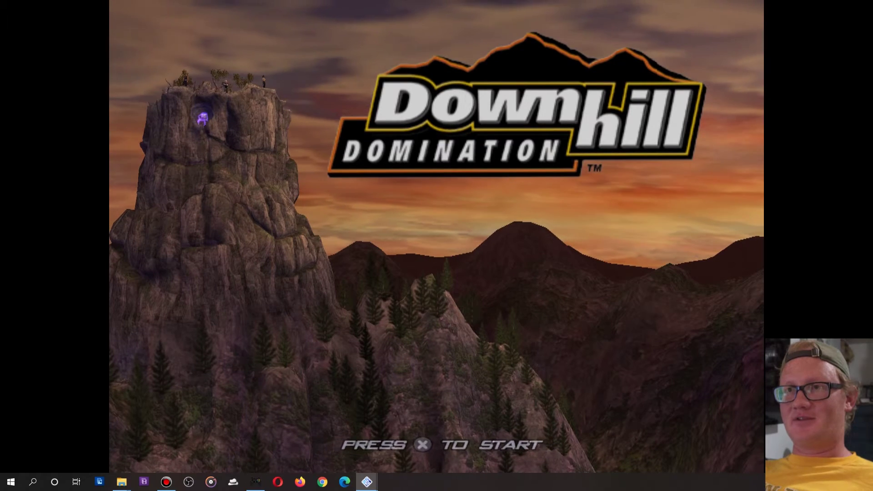
Start Single Player in Downhill Domination and choose Kineticlops as the rider
key("x")
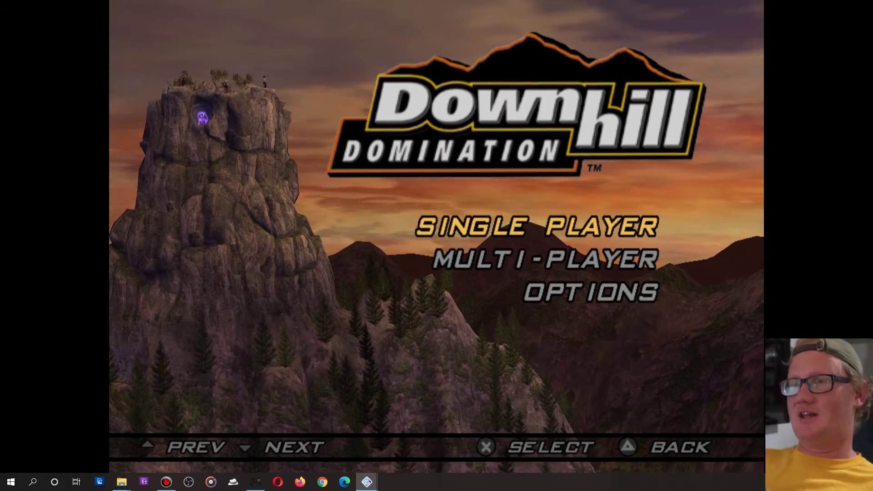
key("Return")
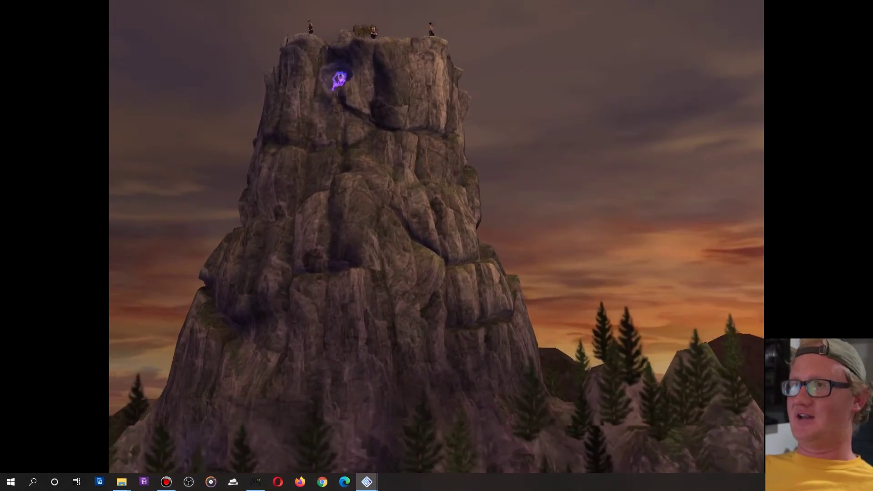
key("Left")
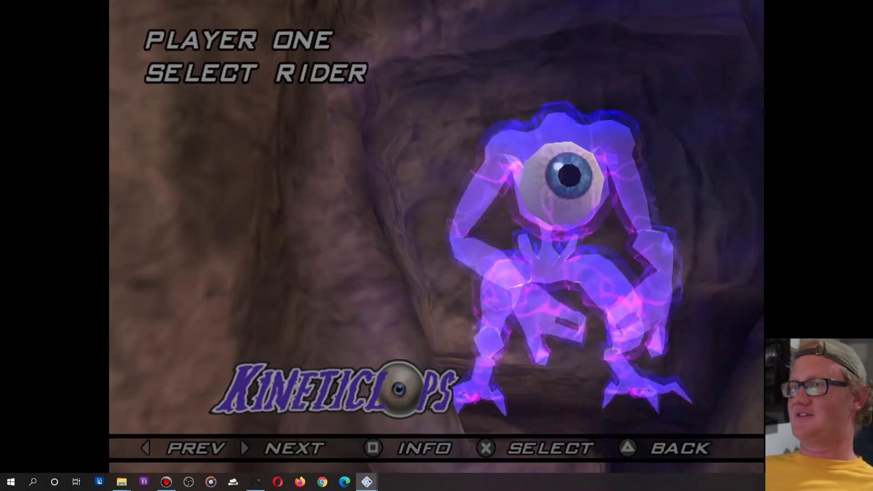
key("x")
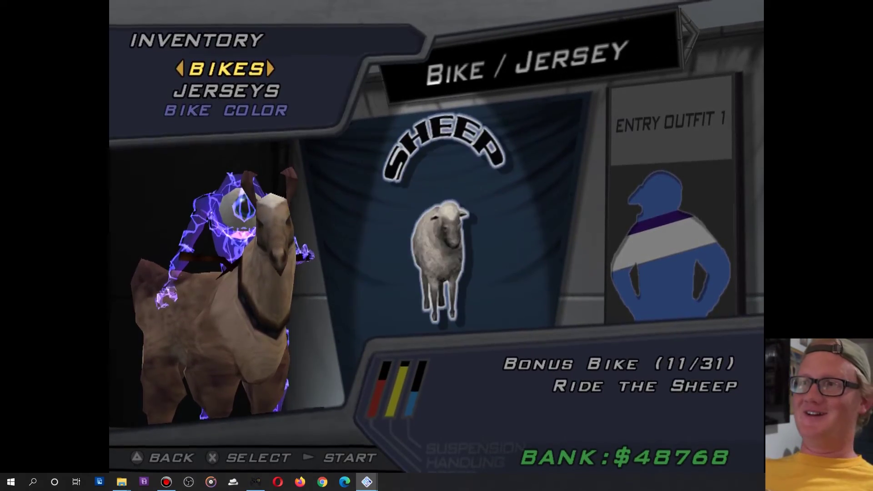
Browse the bonus bikes in the rider's inventory to check that the transferred save's unlocks are available
key("Left")
key("Right")
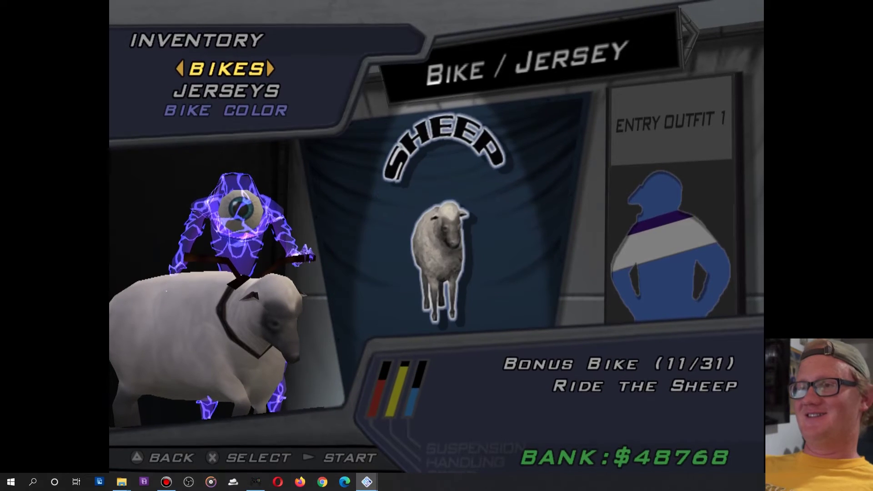
key("Right")
key("Right")
key("Left")
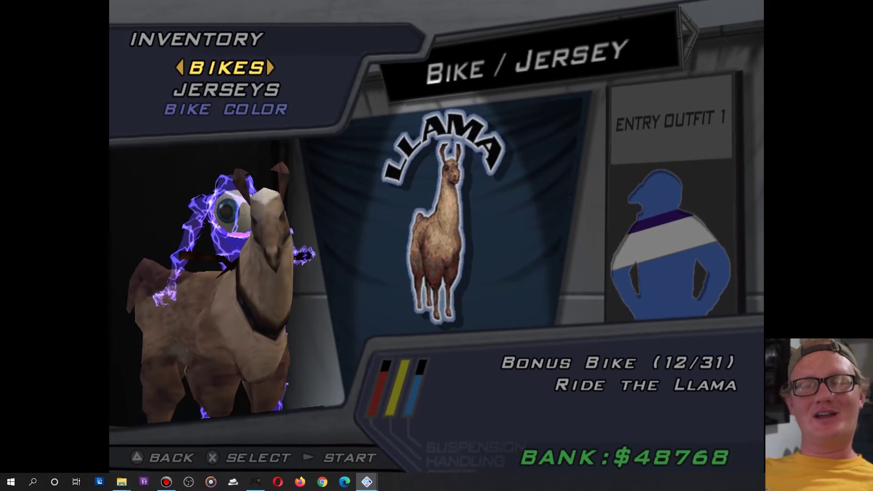
key("Left")
key("Left")
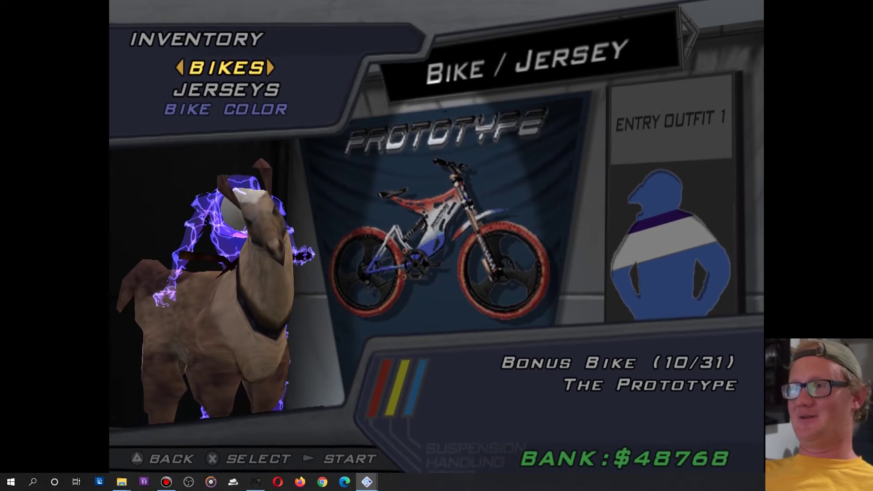
key("Left")
key("Left")
key("Up")
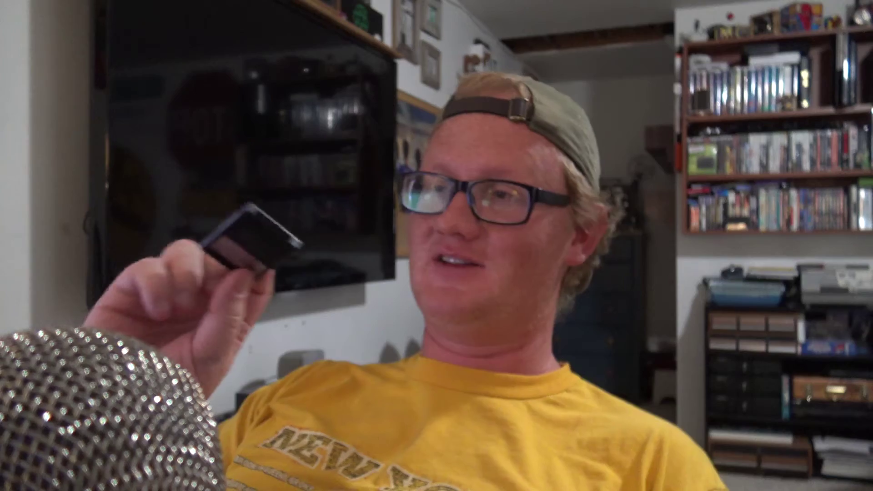